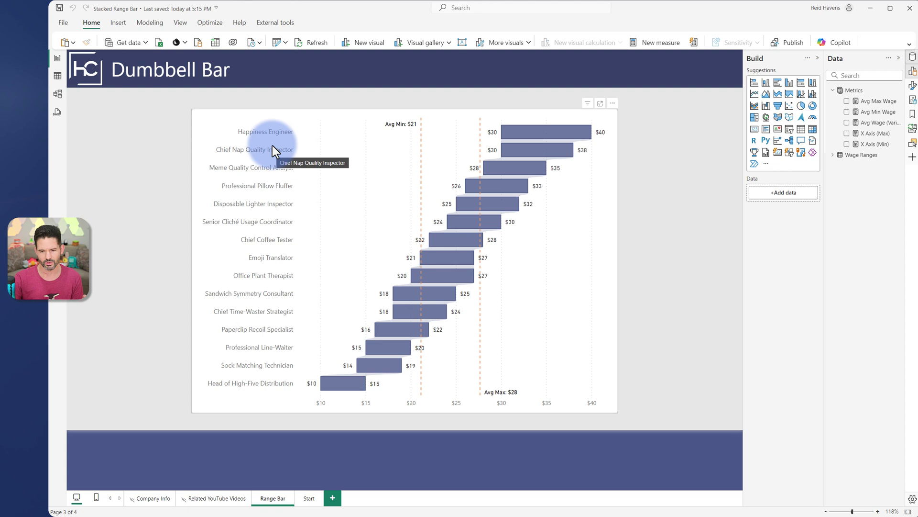
Step: Inspect the Range Bar chart's fields, then bring up the Start page's clustered wage bar chart
click(272, 145)
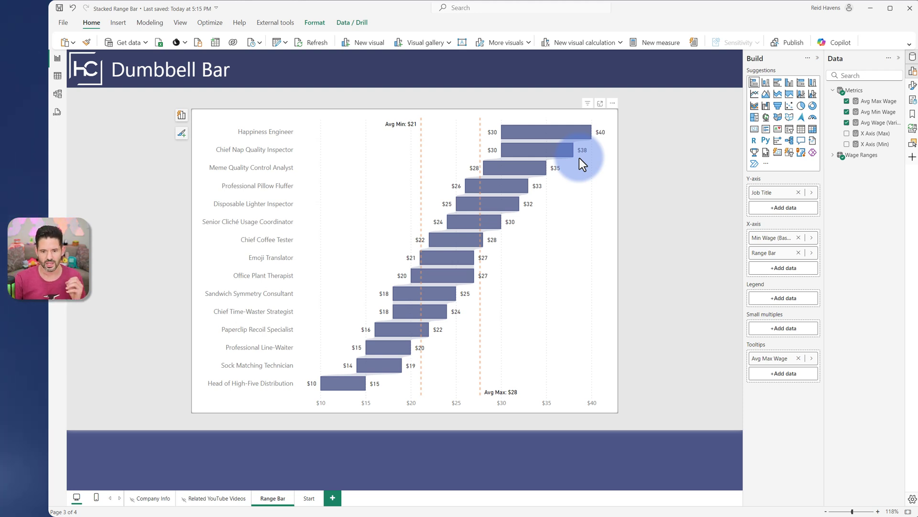
key(Escape)
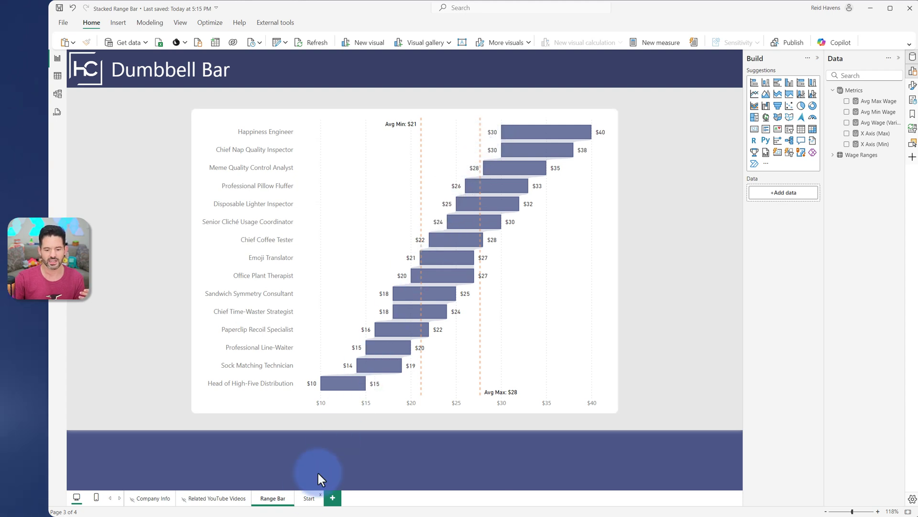
click(307, 497)
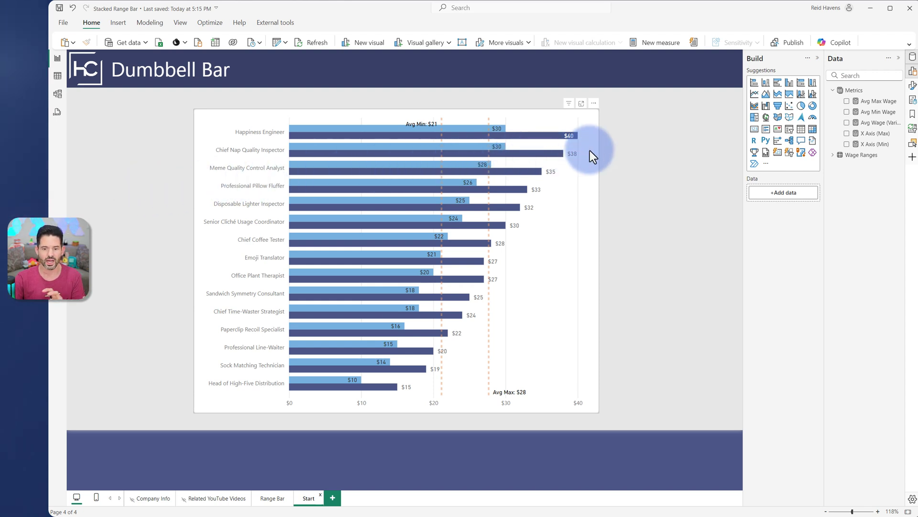
click(282, 502)
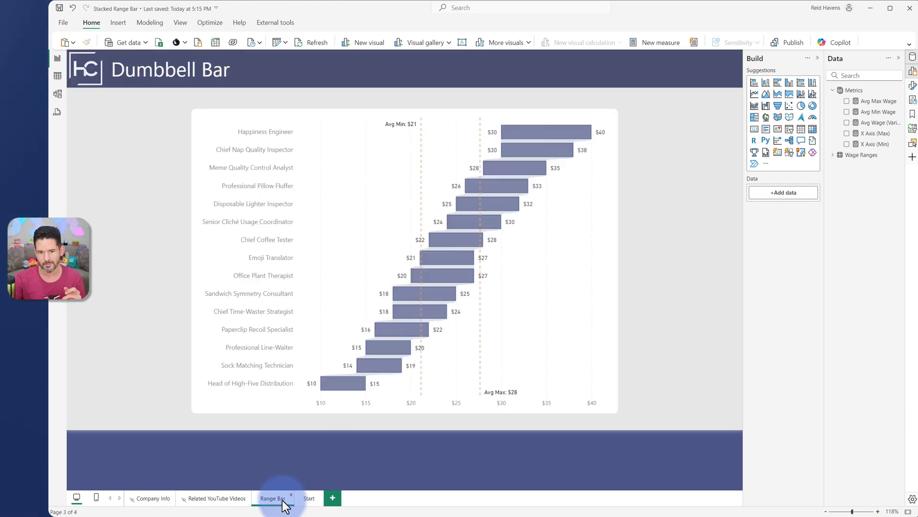
click(222, 116)
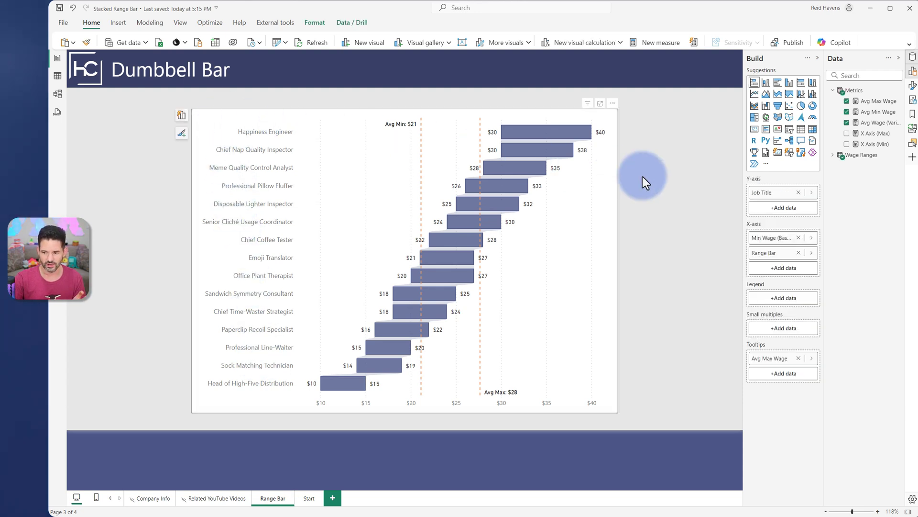
click(679, 181)
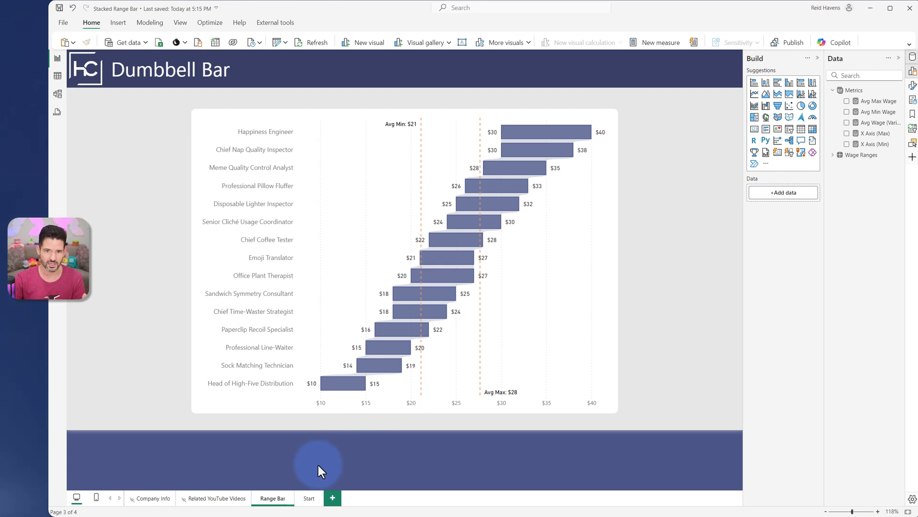
click(310, 498)
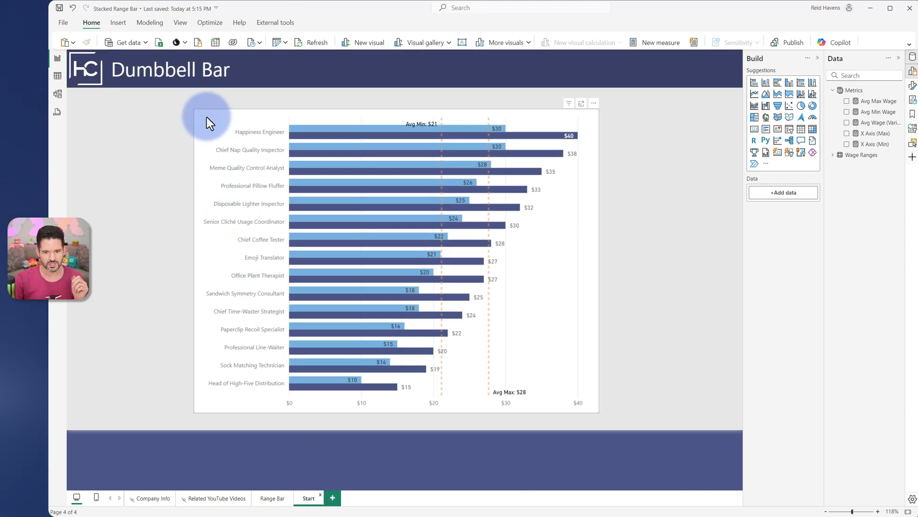
Step: Review the clustered wage bar chart's two reference line settings in Format visual
click(206, 117)
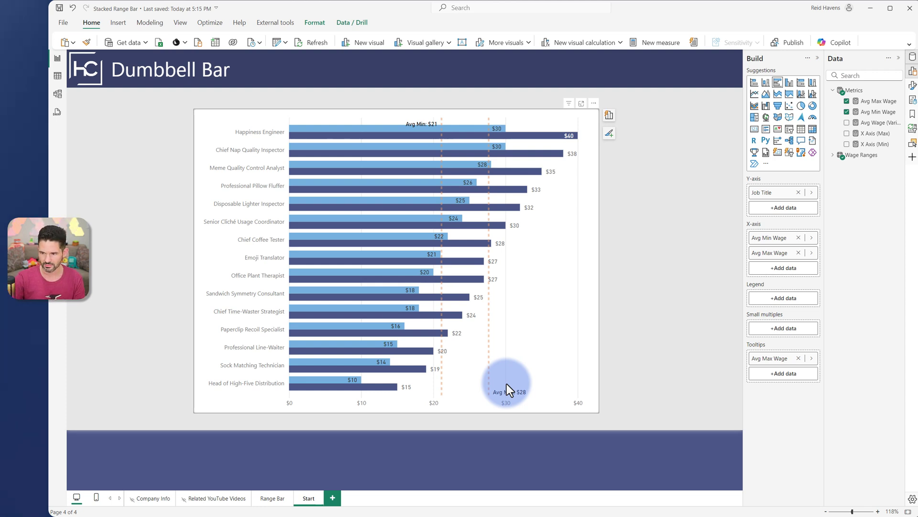
click(912, 85)
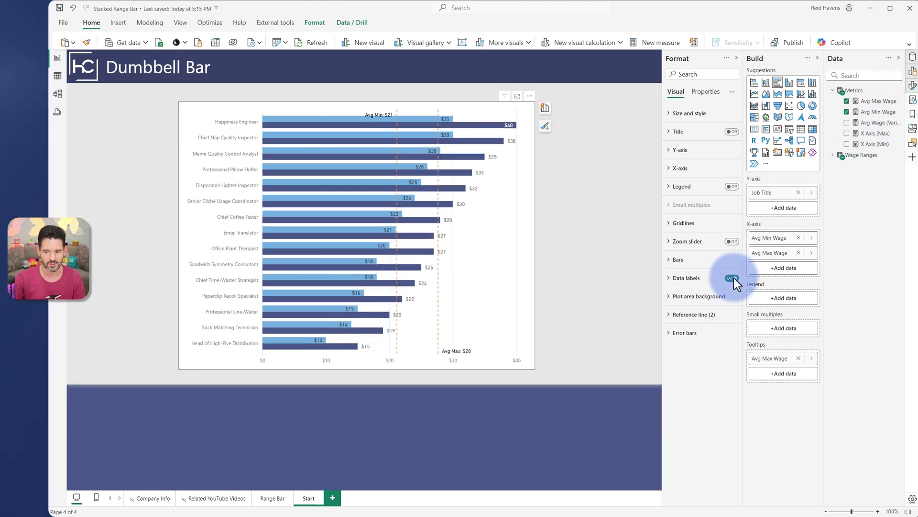
click(695, 316)
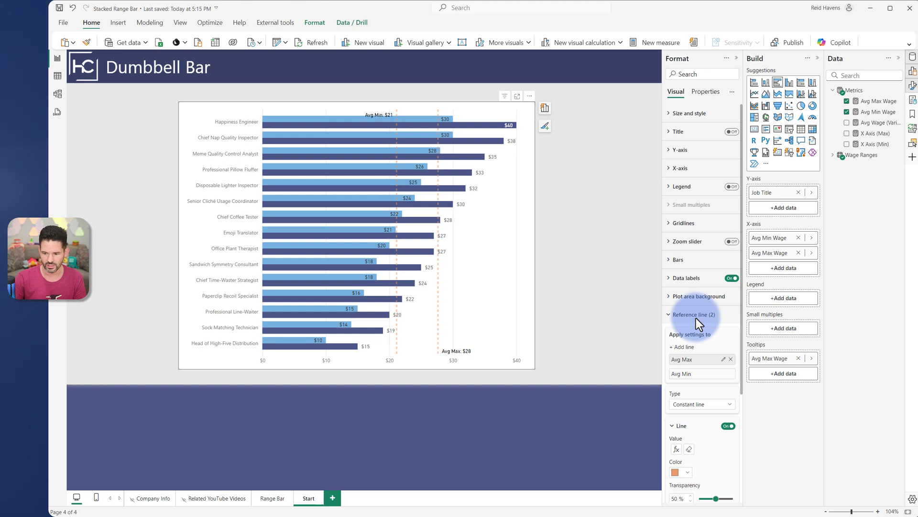
click(696, 315)
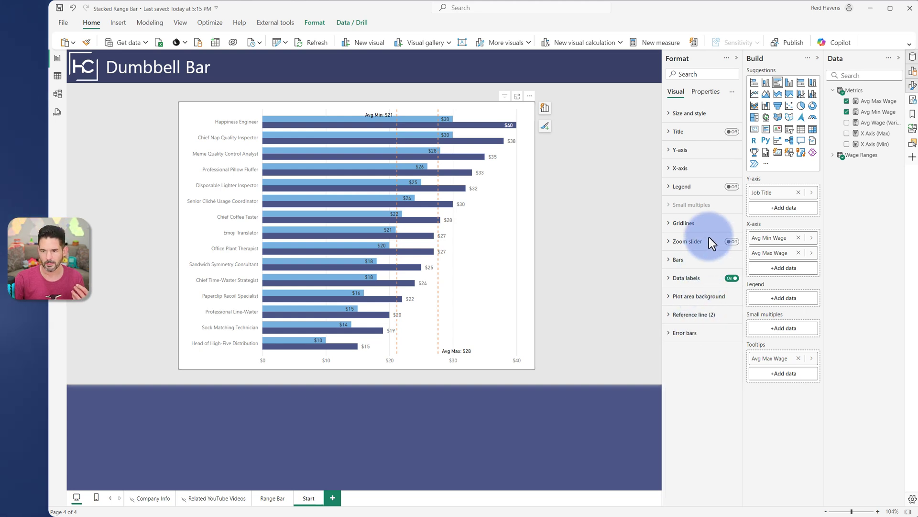
Step: Close the formatting pane and return to the Range Bar page
click(737, 58)
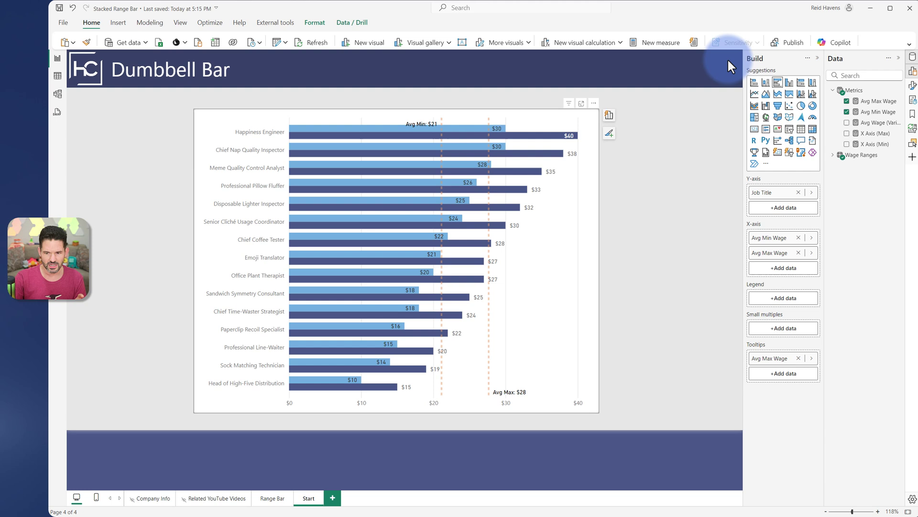
mouse_move(514, 135)
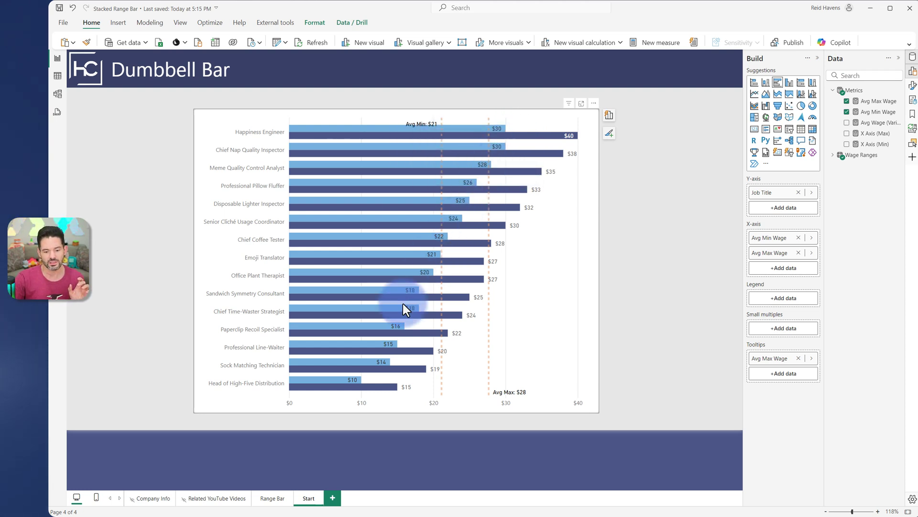
click(277, 499)
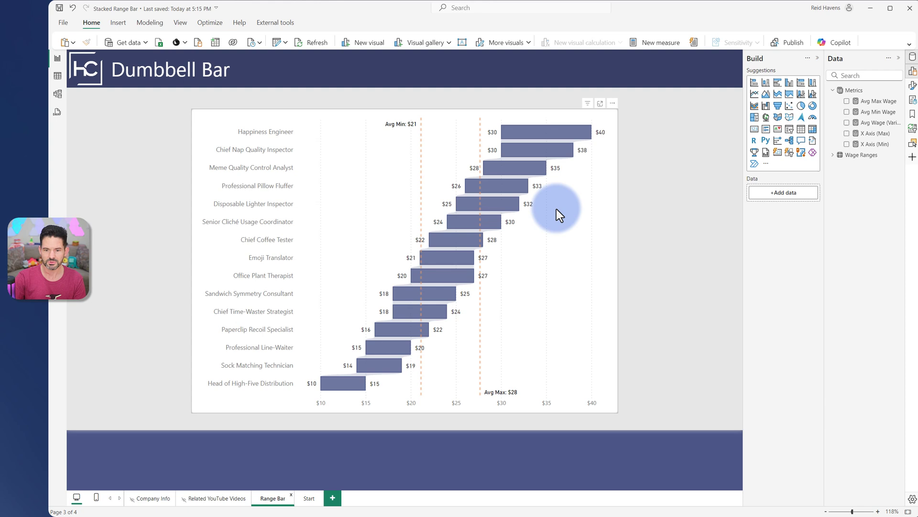
Step: Select the range-bar chart, then the Start page's clustered wage bar chart
click(511, 113)
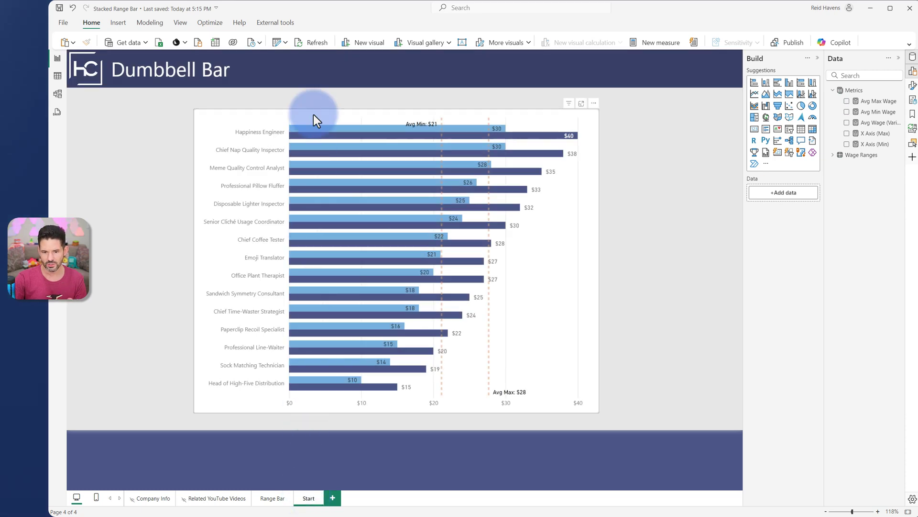
click(314, 114)
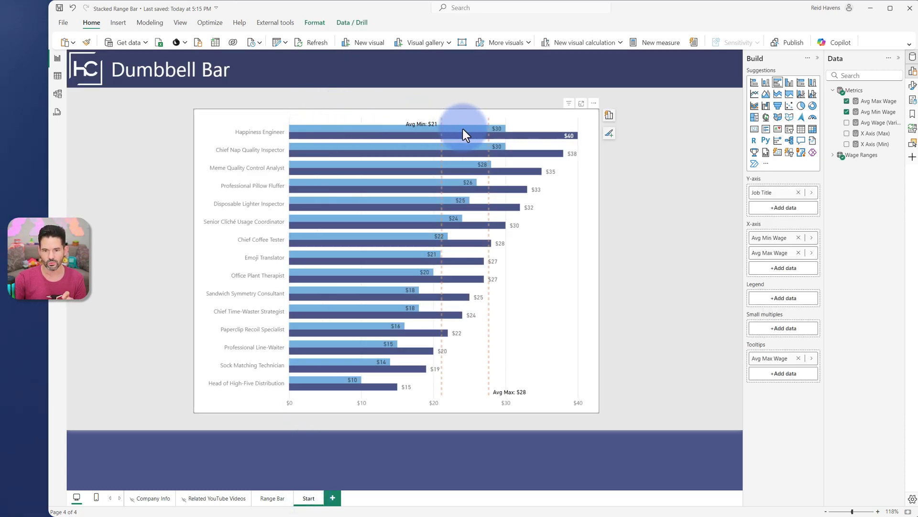
mouse_move(463, 128)
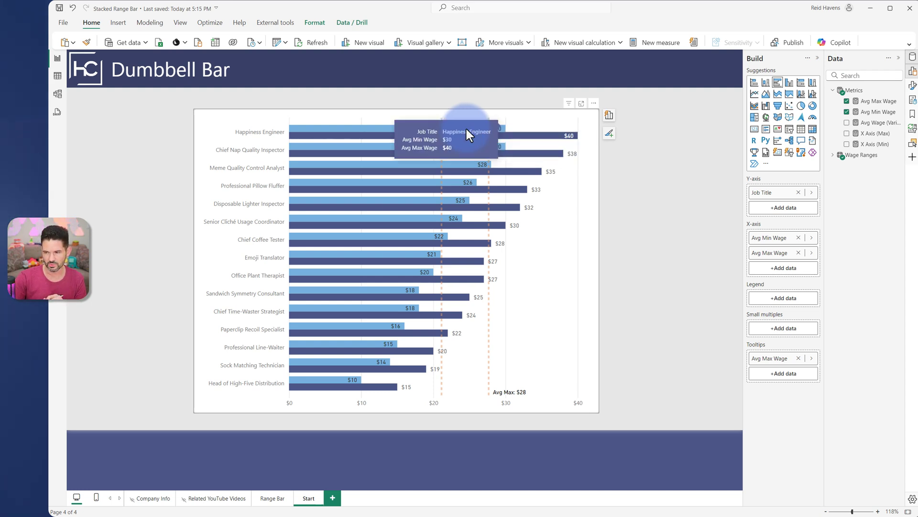
Step: Replace Avg Max Wage with Avg Wage (Variance) in the chart's X-axis values
click(872, 122)
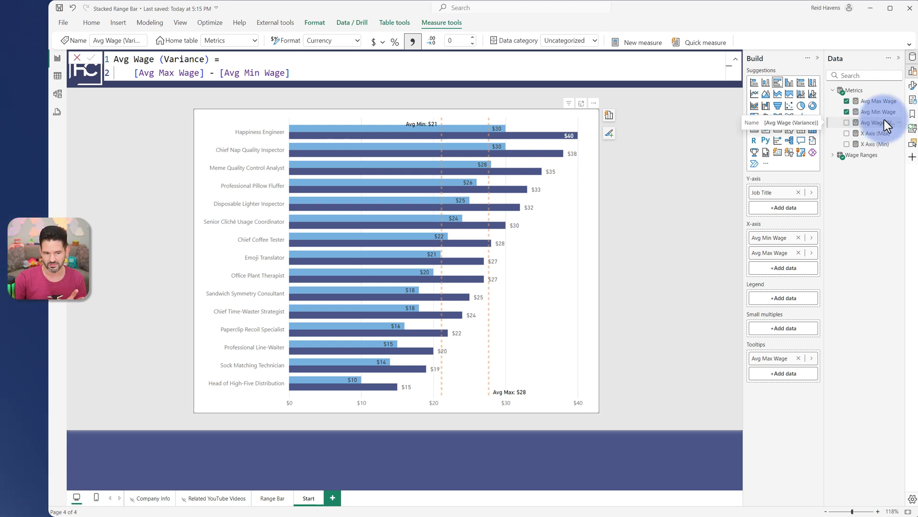
click(869, 122)
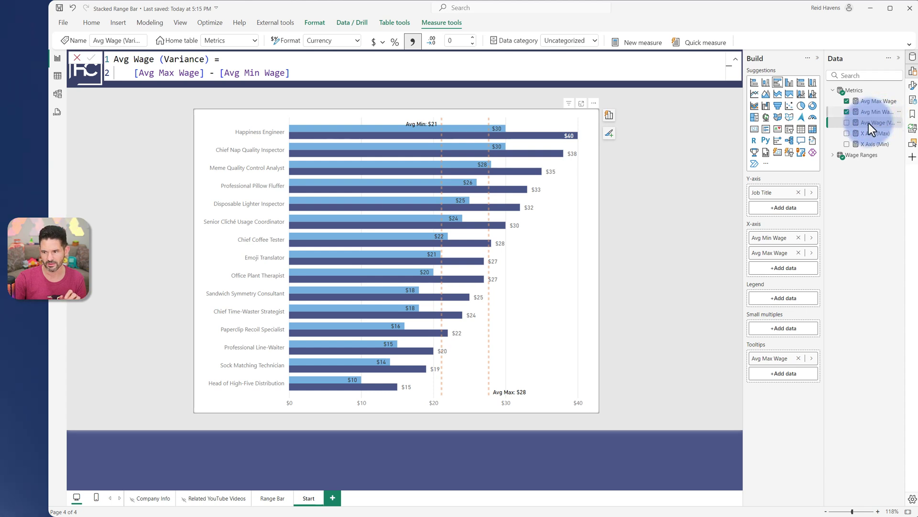
drag(869, 123, 790, 271)
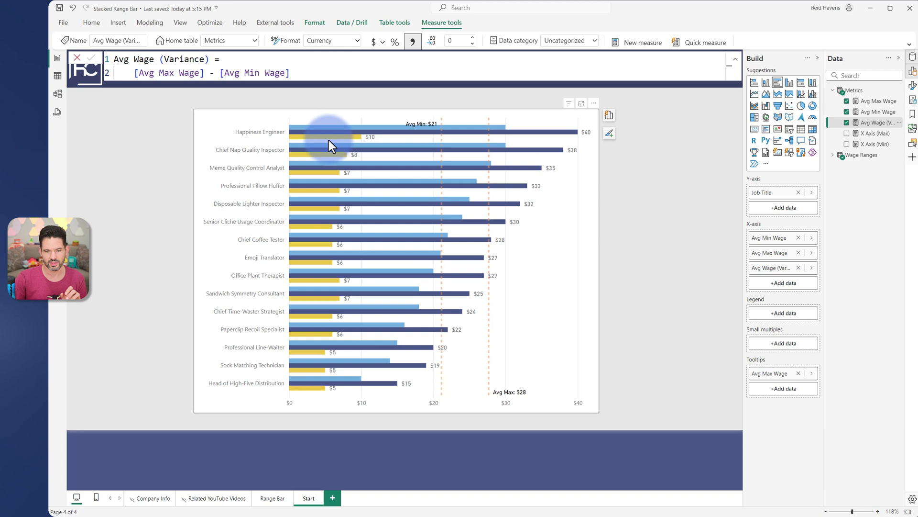
mouse_move(510, 133)
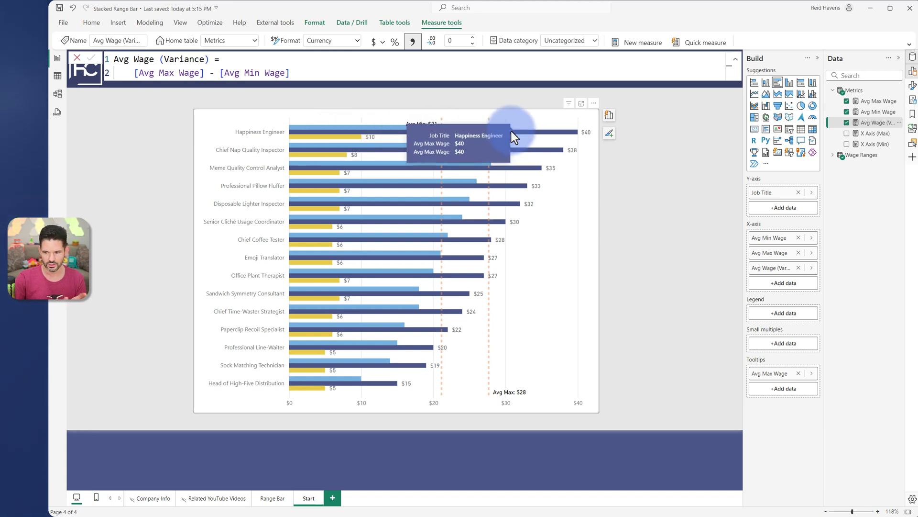
click(799, 253)
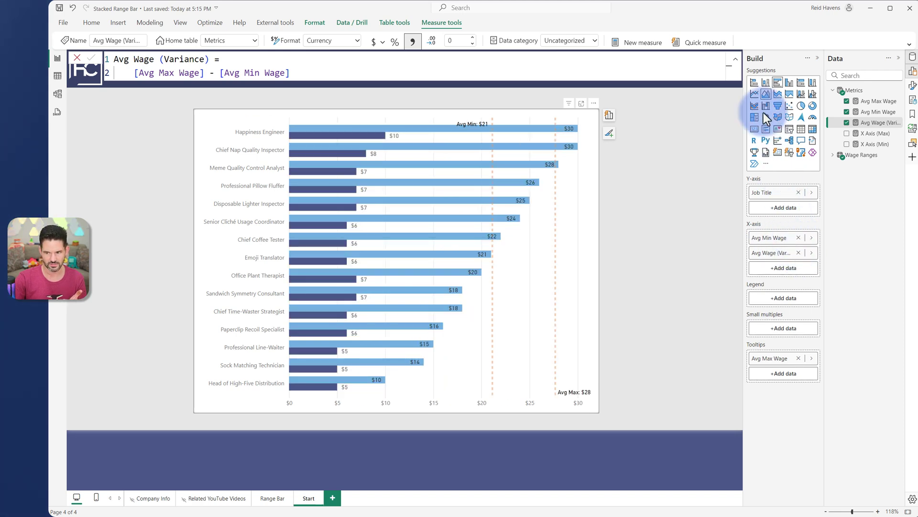
Step: Change the visual to a stacked bar chart
click(754, 83)
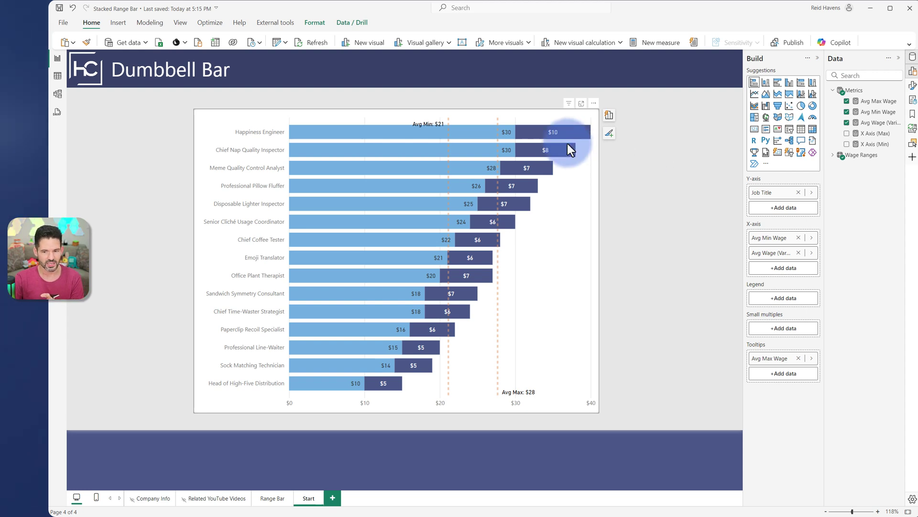
mouse_move(569, 145)
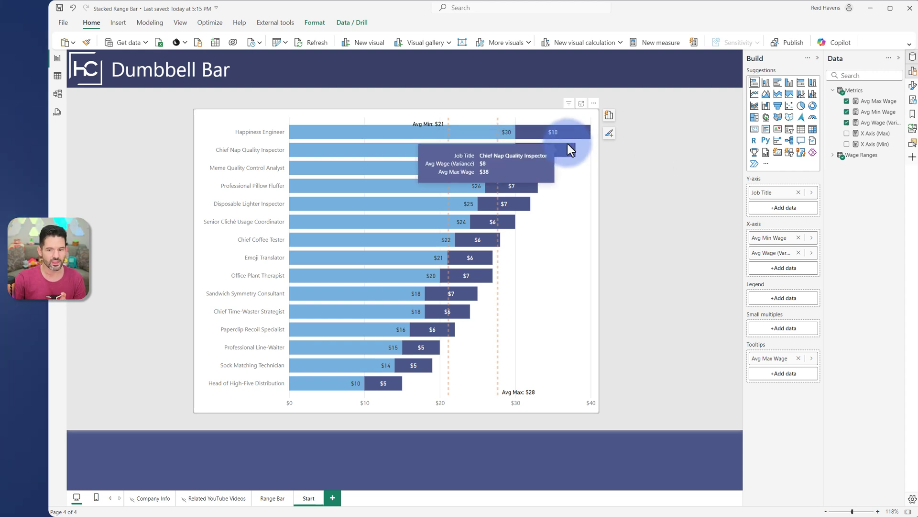
mouse_move(520, 187)
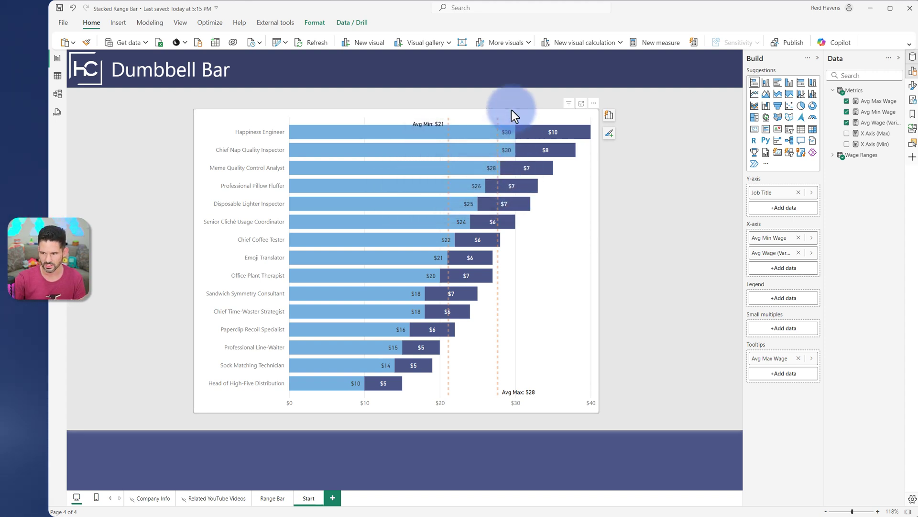
Step: Make the Avg Min Wage bars white with 100% transparency in Format > Bars
click(912, 85)
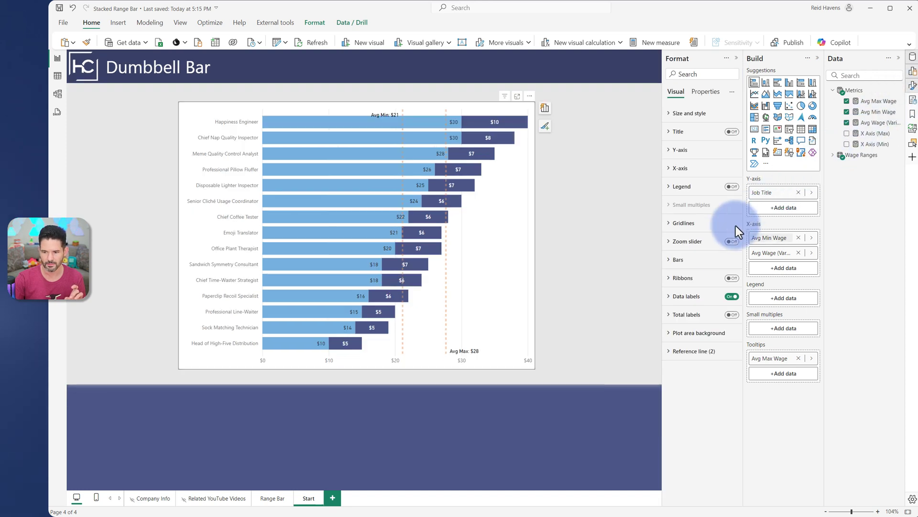
click(690, 260)
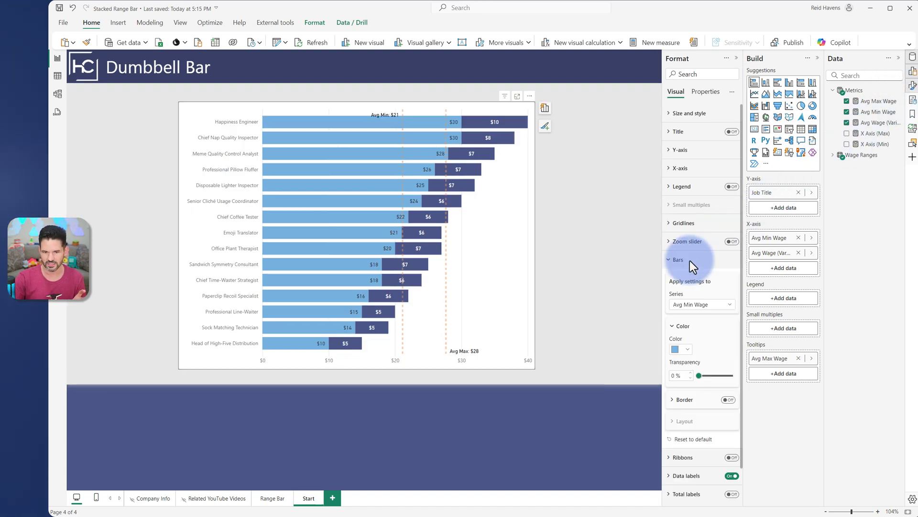
click(687, 305)
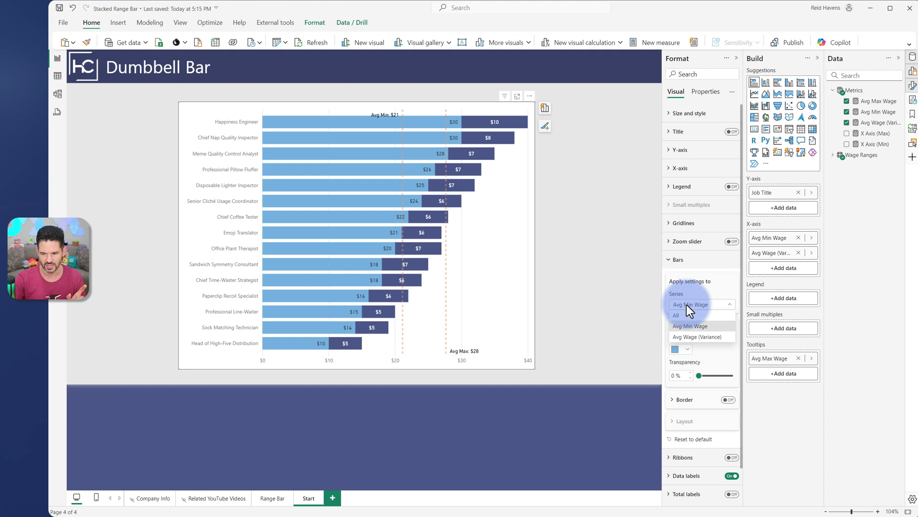
click(698, 305)
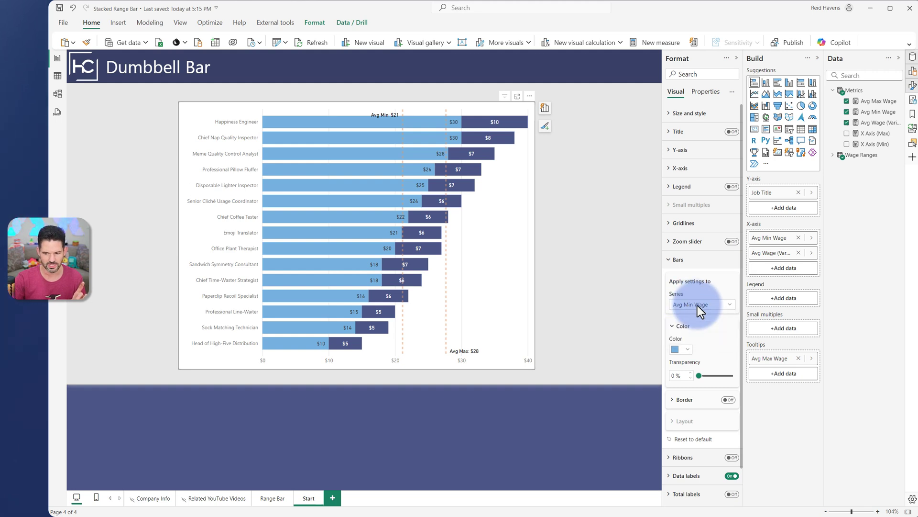
click(687, 350)
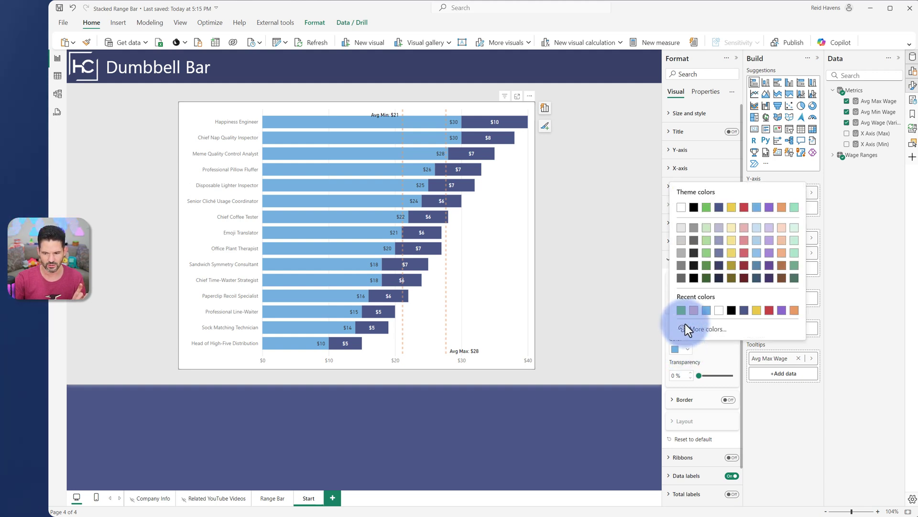
click(679, 208)
drag(700, 376, 768, 376)
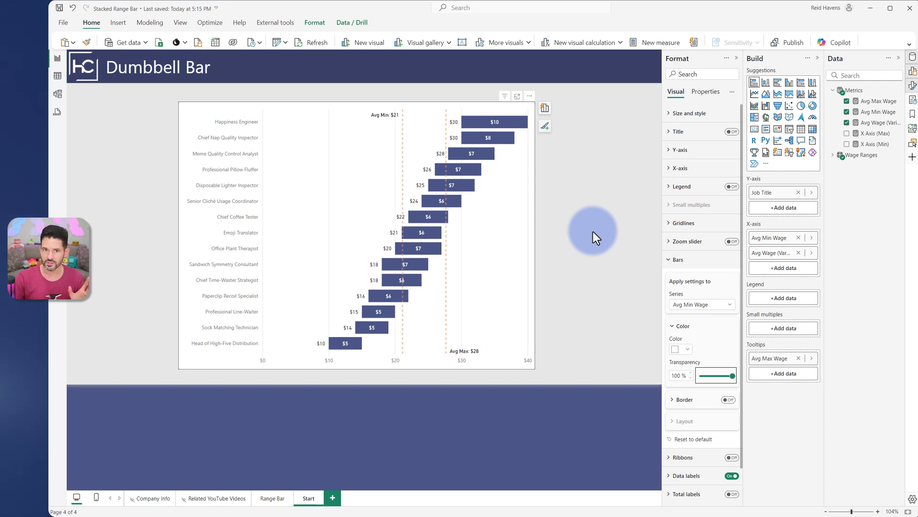
mouse_move(430, 127)
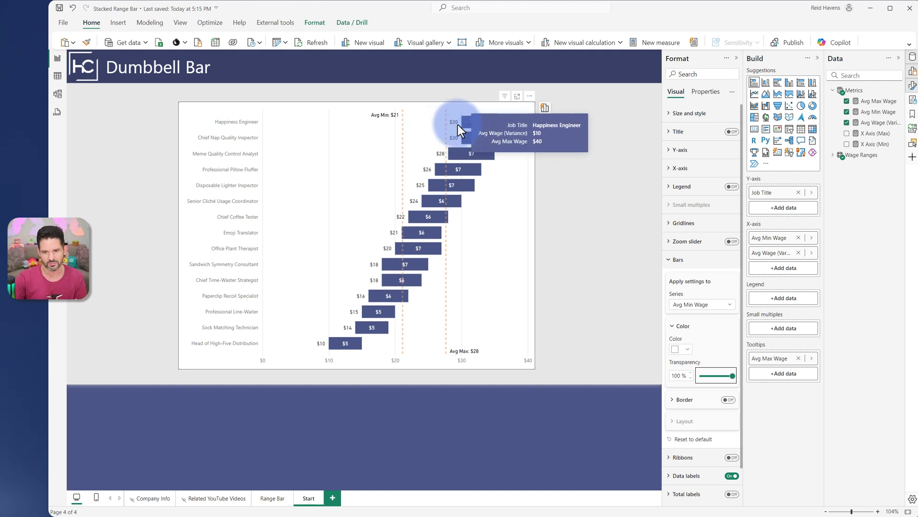
click(718, 93)
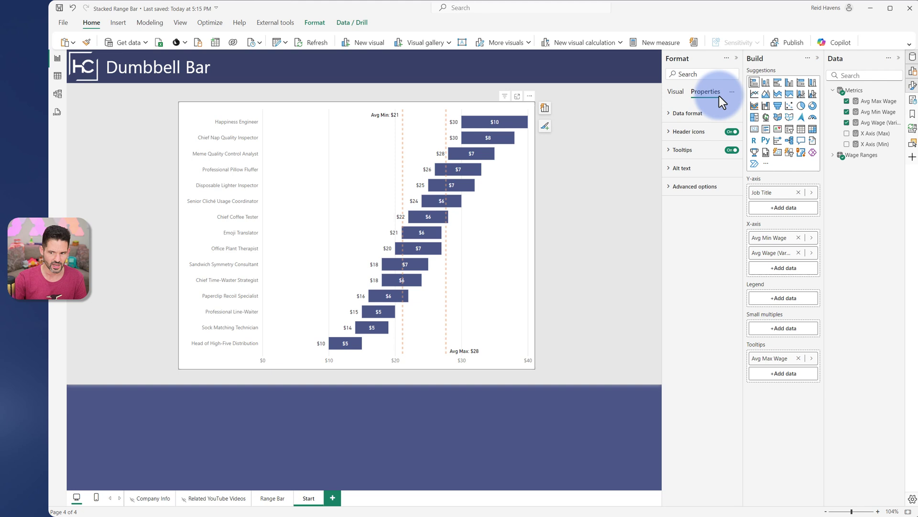
click(678, 92)
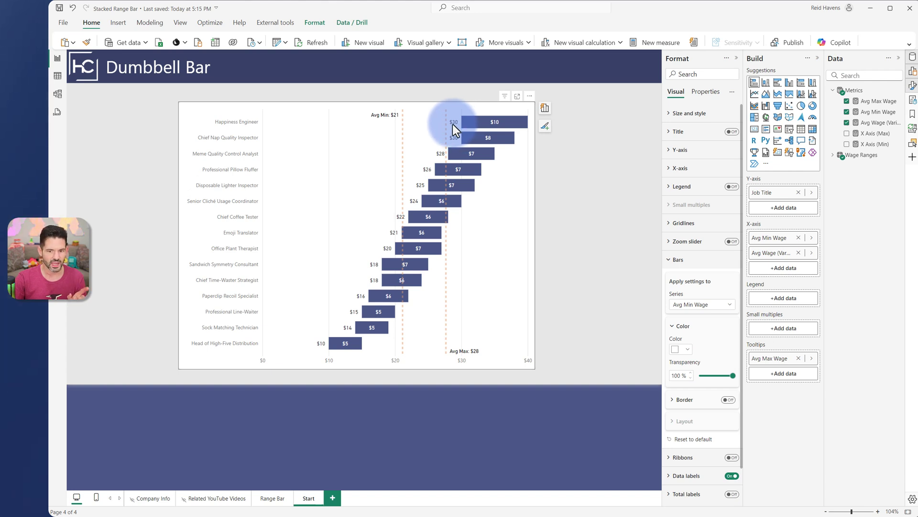
Step: Position the Avg Min Wage data labels at Inside end
click(673, 260)
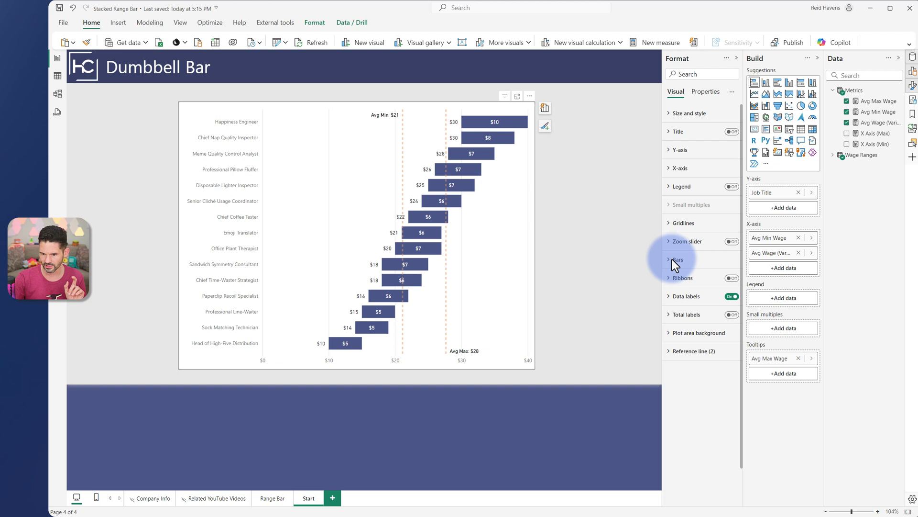
click(678, 297)
click(689, 340)
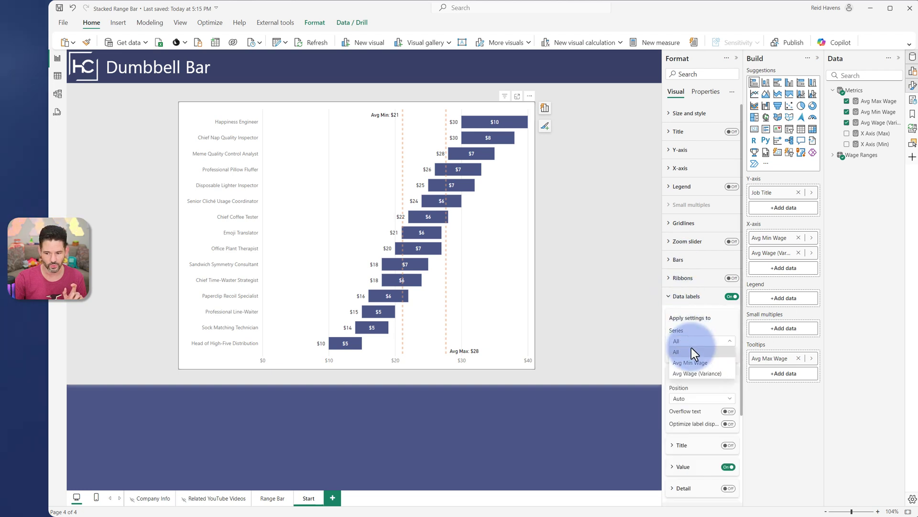
click(694, 361)
scroll(694, 361, down, 2)
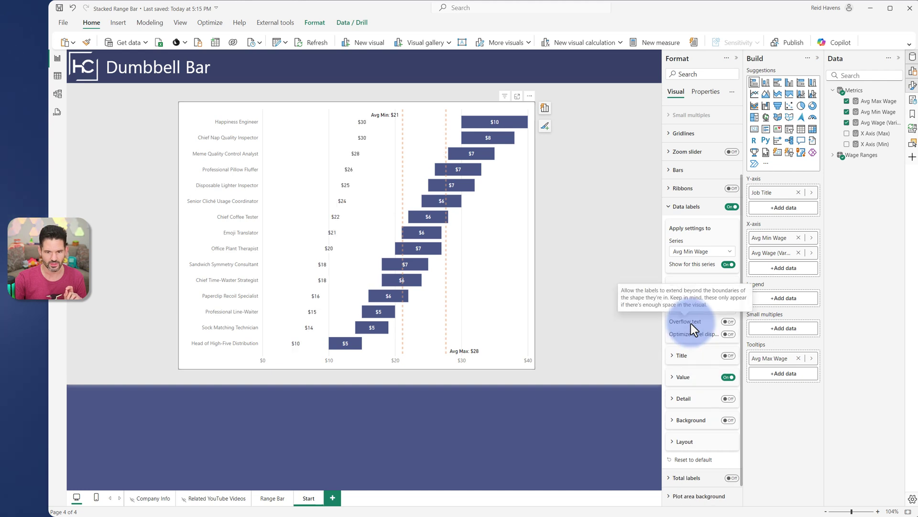
click(719, 309)
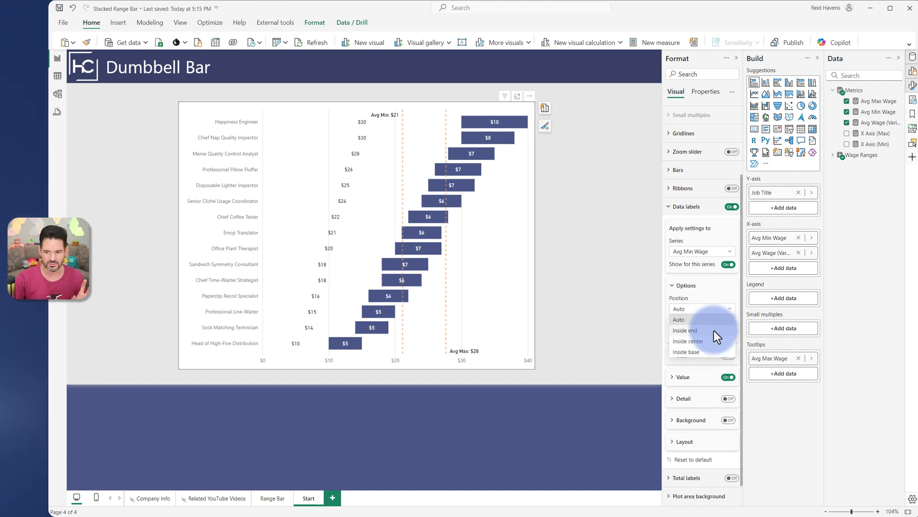
click(714, 330)
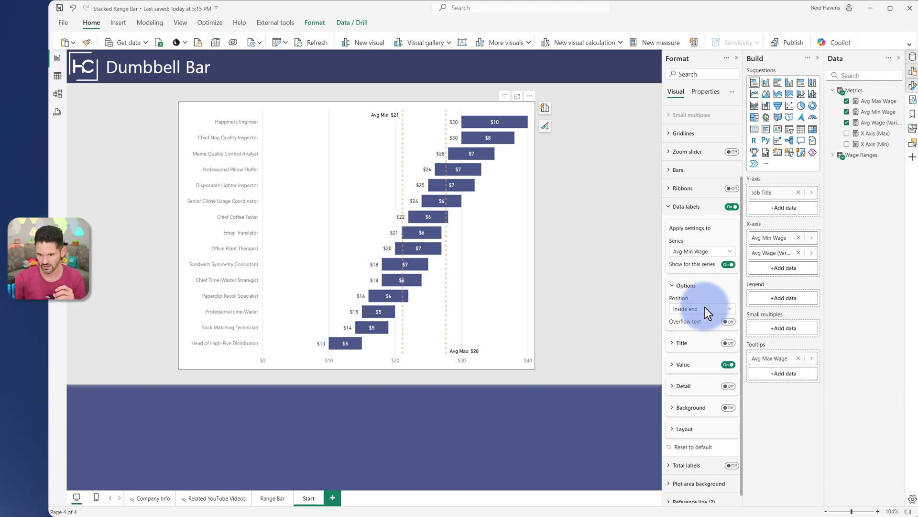
Step: Try Inside end, Center and Inside base positions for the Avg Wage (Variance) labels
click(680, 209)
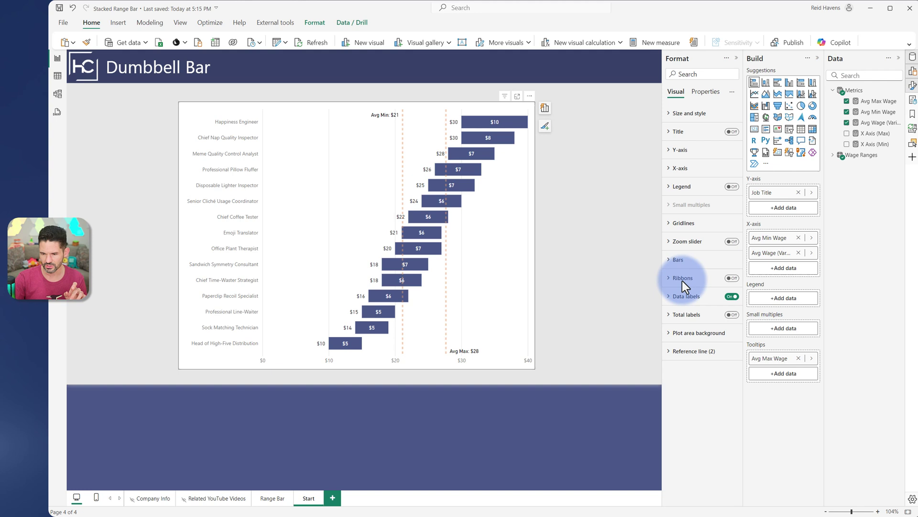
click(682, 295)
click(694, 340)
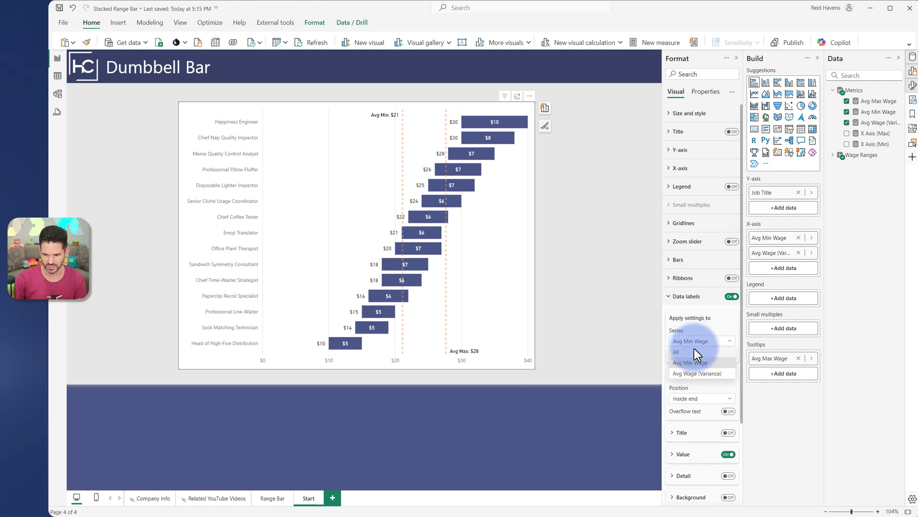
click(692, 373)
click(693, 398)
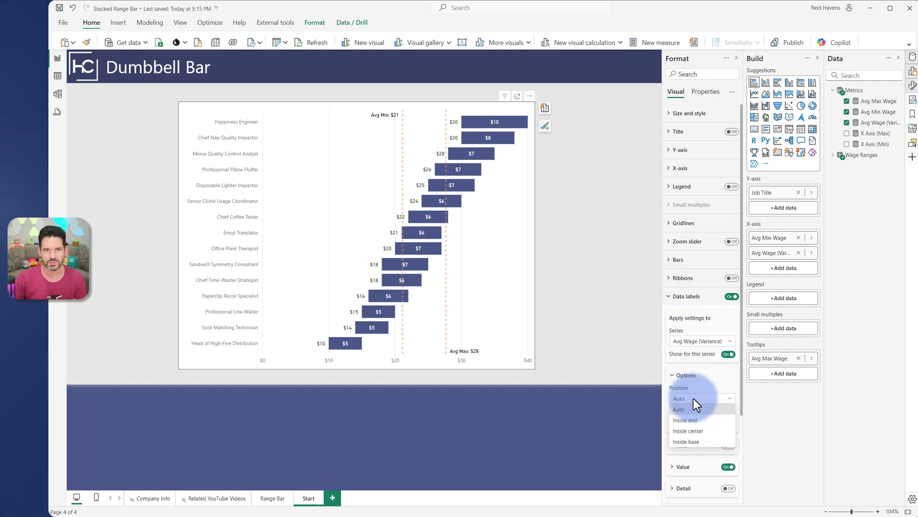
click(699, 420)
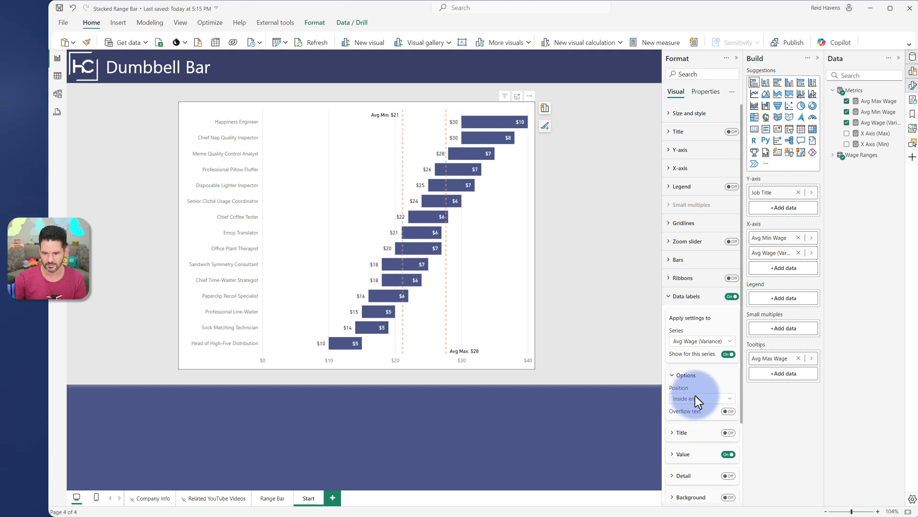
click(695, 397)
click(699, 427)
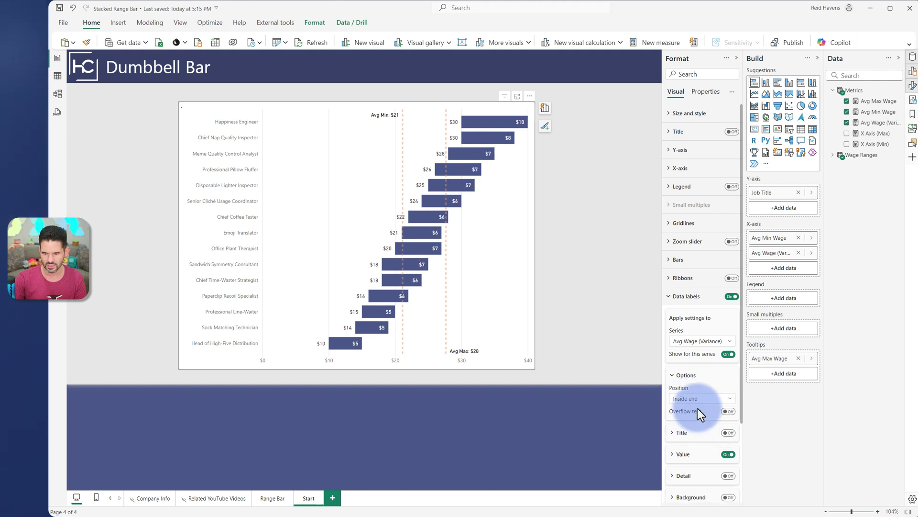
click(695, 440)
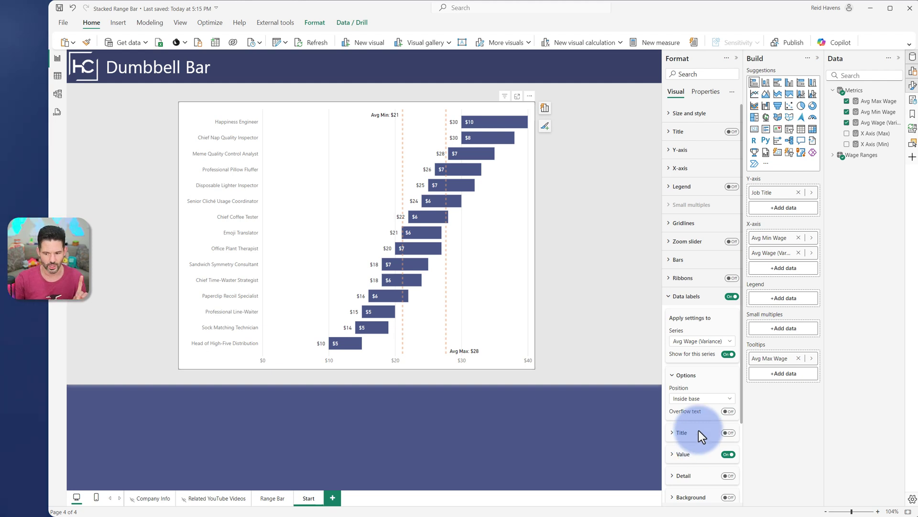
Step: Hide the variance data labels and turn on total labels showing maximum wages
click(729, 354)
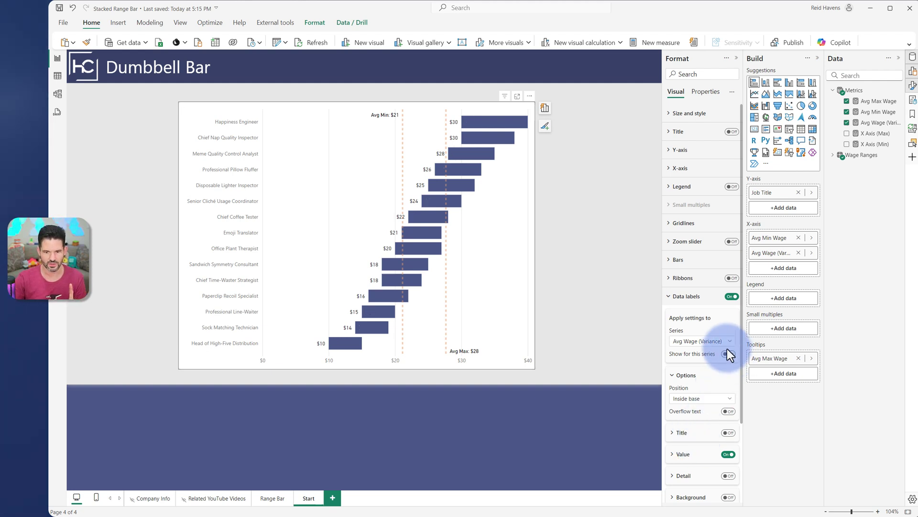
click(696, 300)
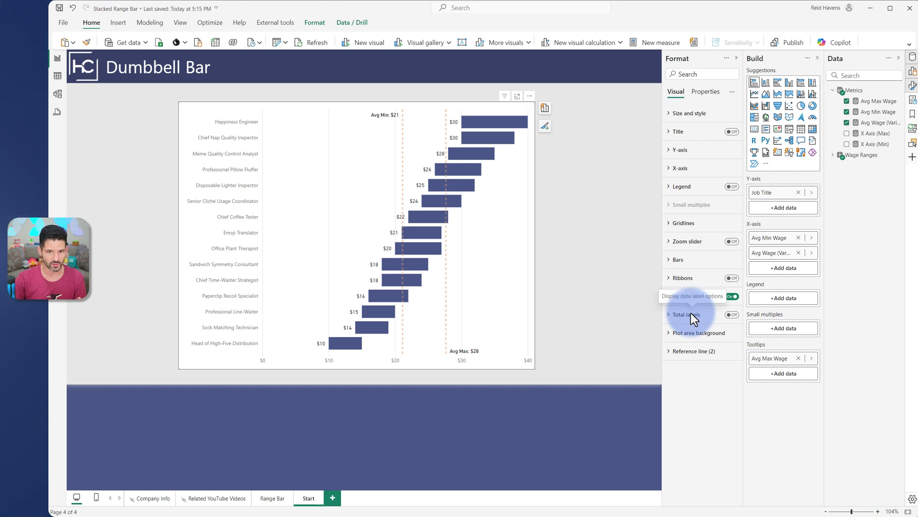
click(731, 315)
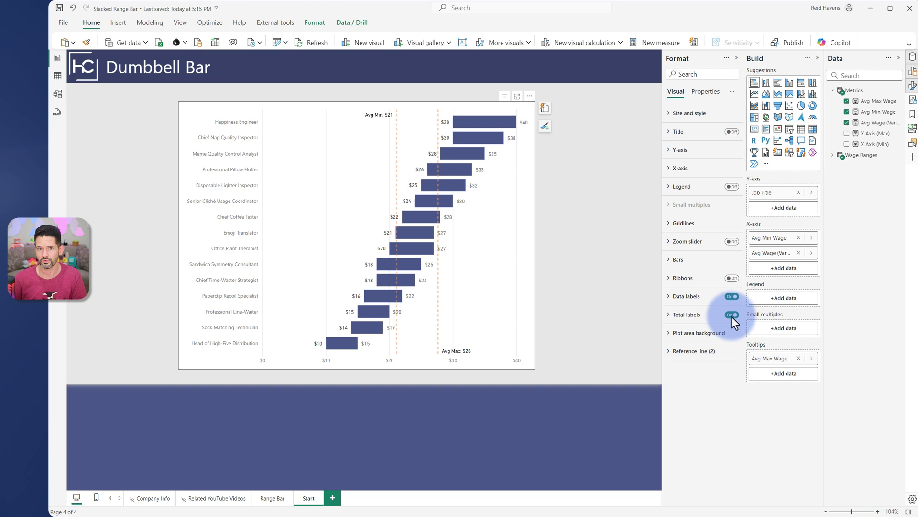
Step: Colour the total labels dark grey, then compare with the Range Bar page
click(706, 317)
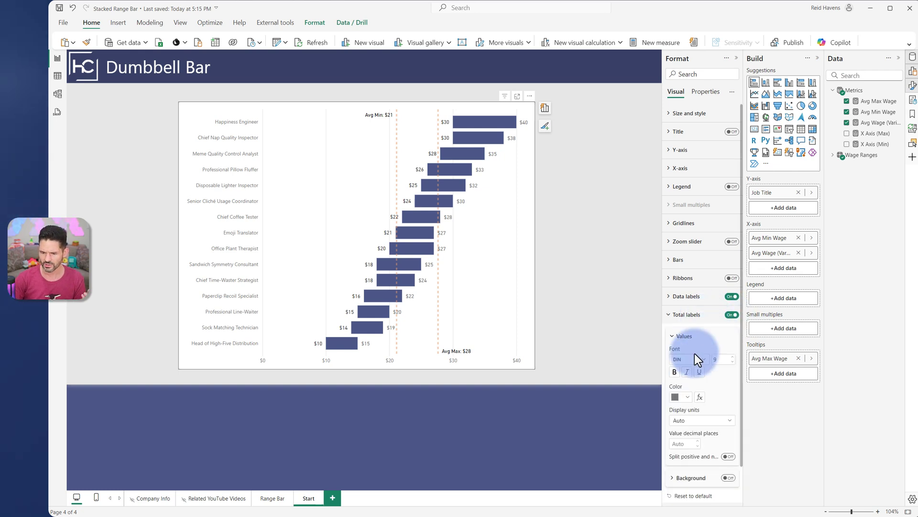
click(681, 397)
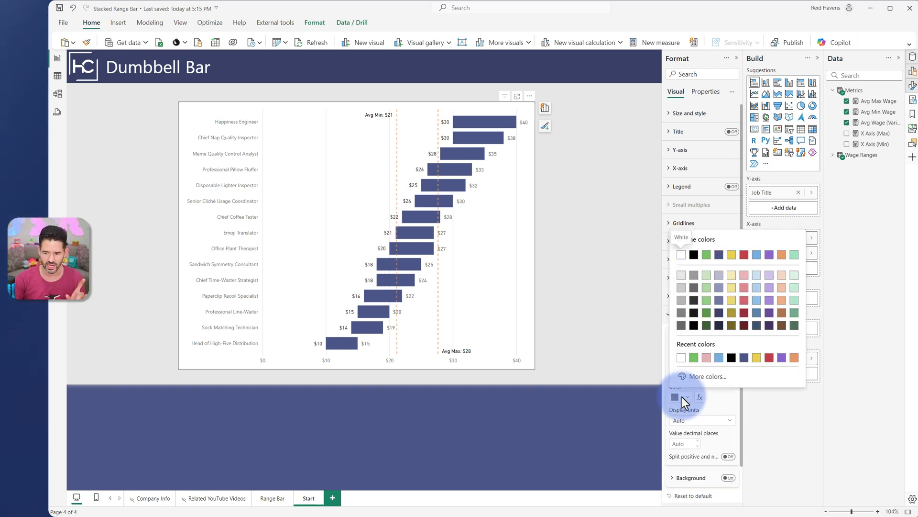
click(694, 300)
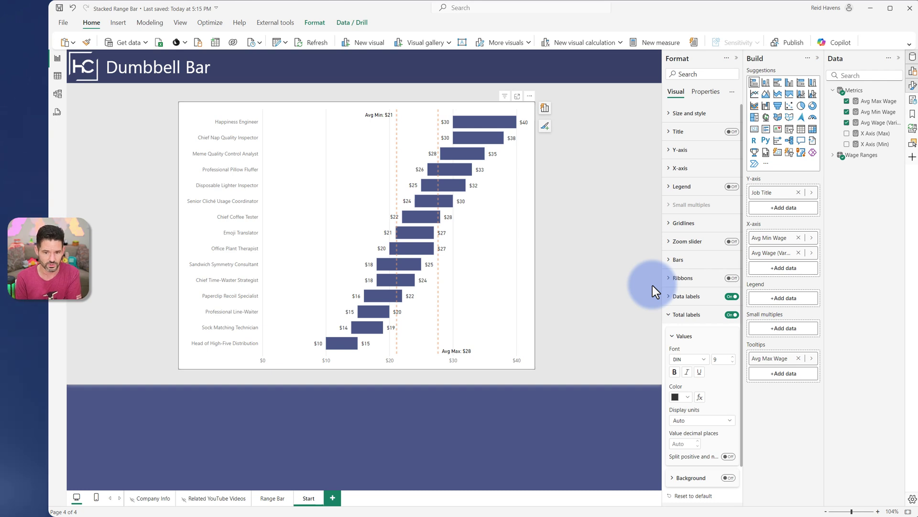
click(271, 501)
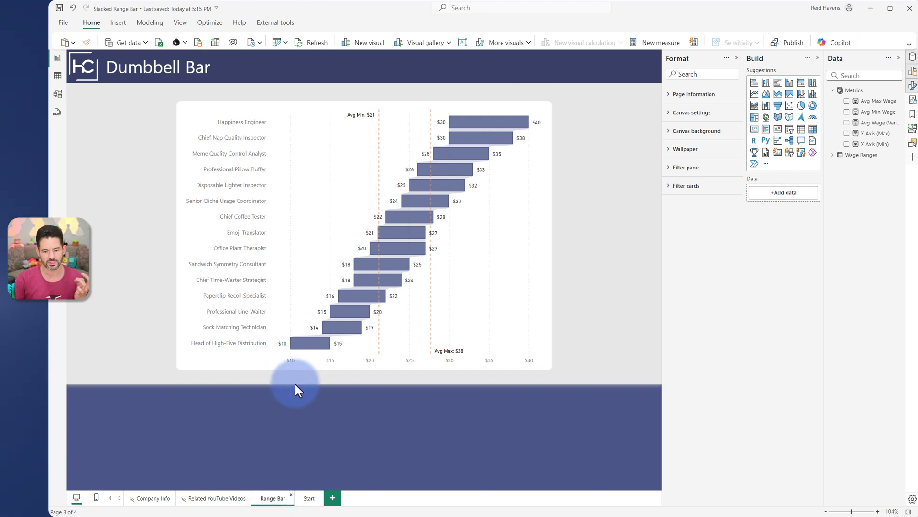
Step: Turn on ribbons for the Start chart and make the Avg Min Wage ribbon 100% transparent
click(311, 498)
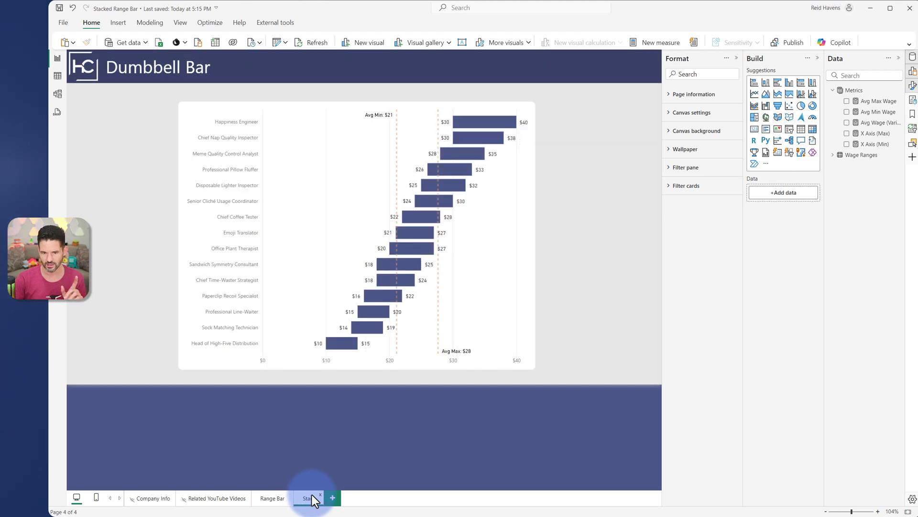
click(353, 106)
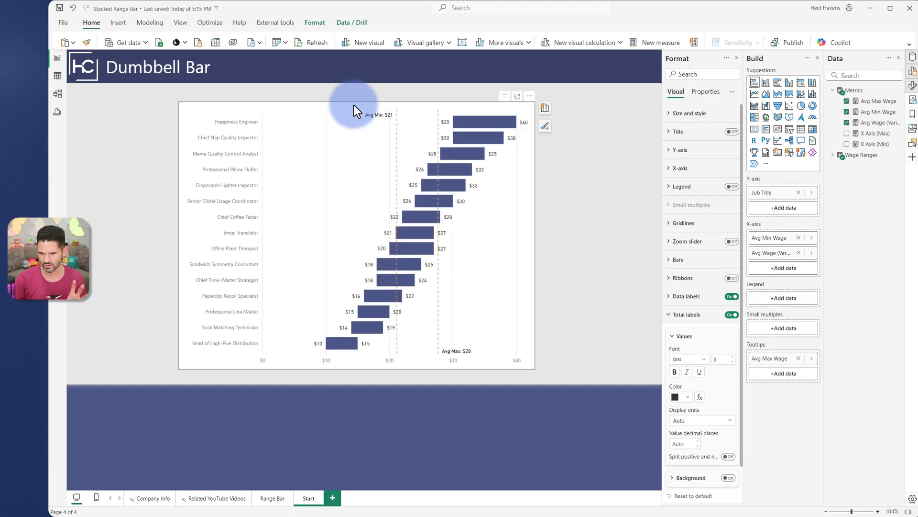
click(672, 317)
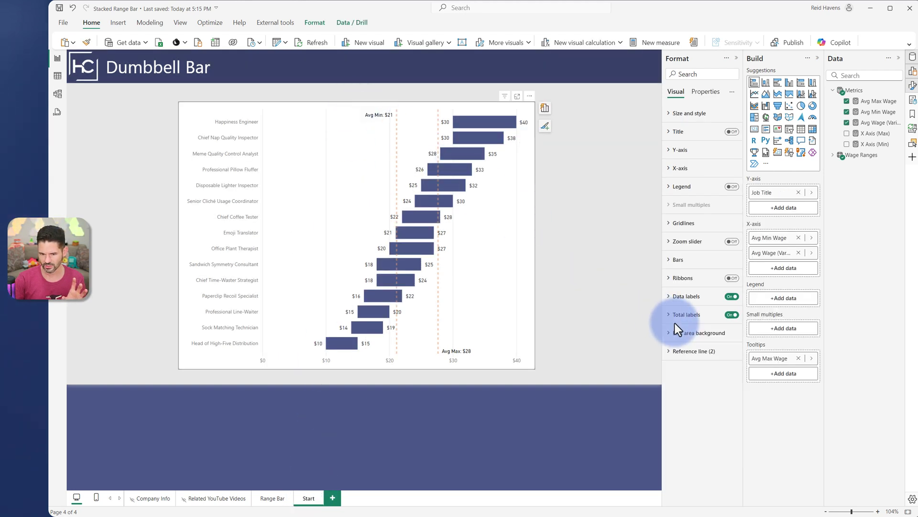
click(730, 279)
click(687, 279)
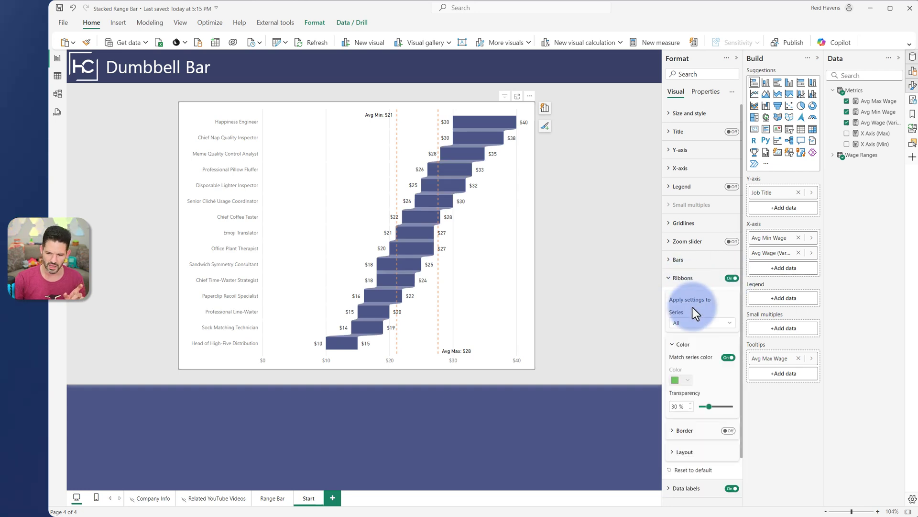
click(698, 330)
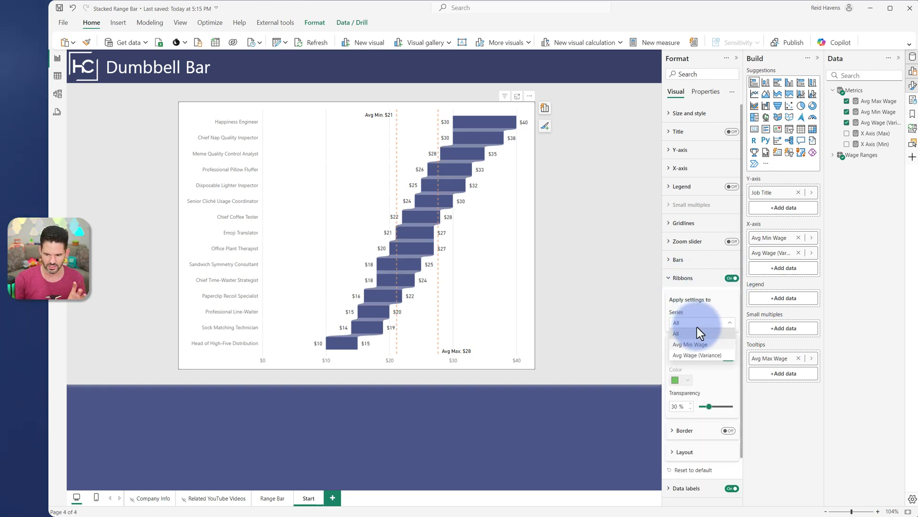
click(690, 345)
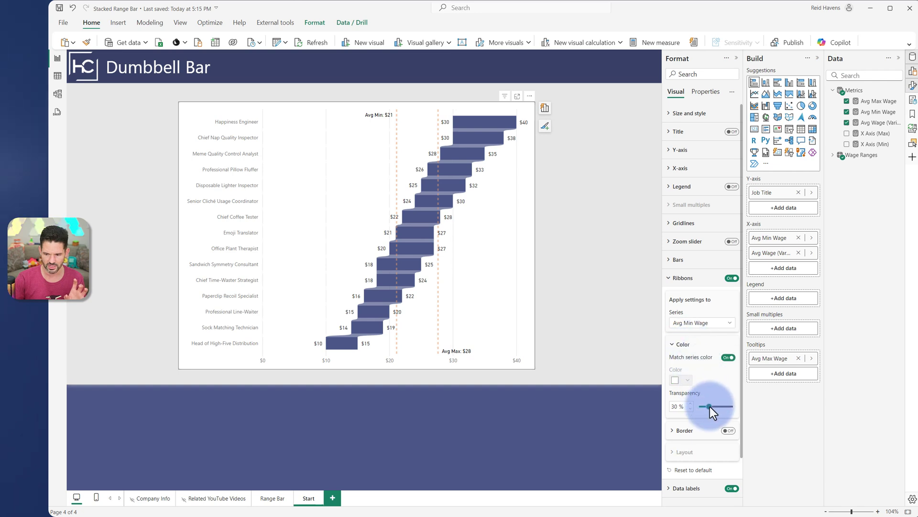
drag(710, 406, 779, 407)
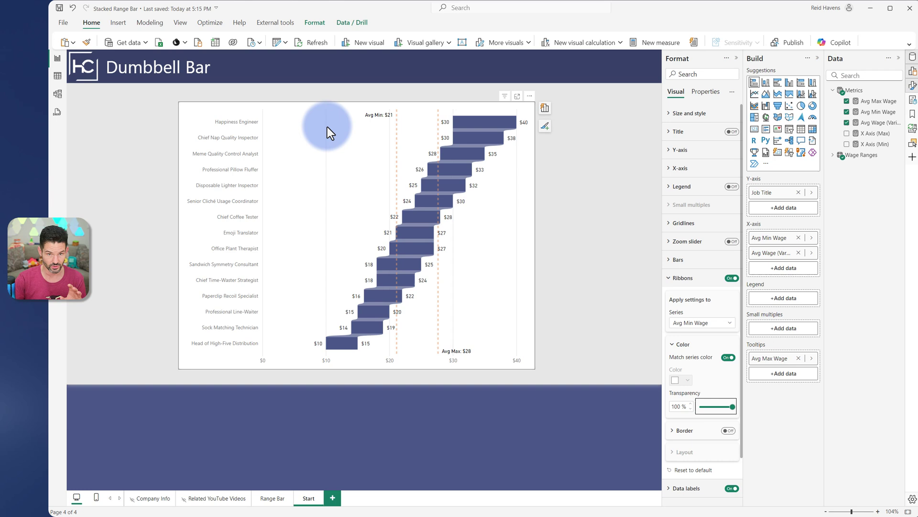
Step: Set the Avg Wage (Variance) ribbon transparency to 80%
click(695, 325)
click(692, 354)
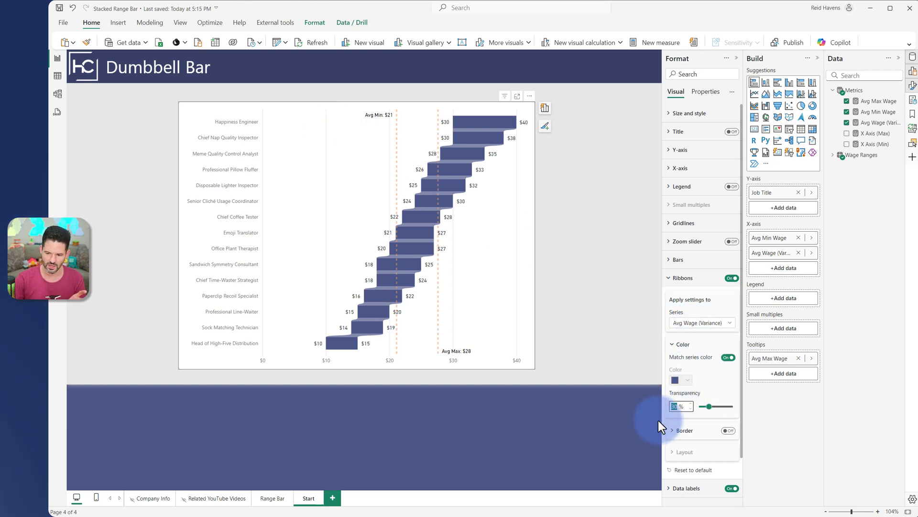
text(80)
key(Return)
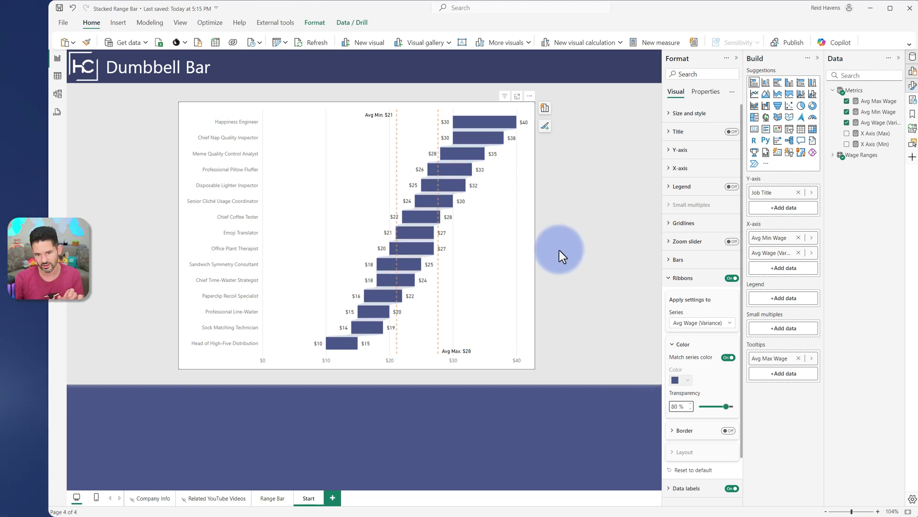
click(685, 276)
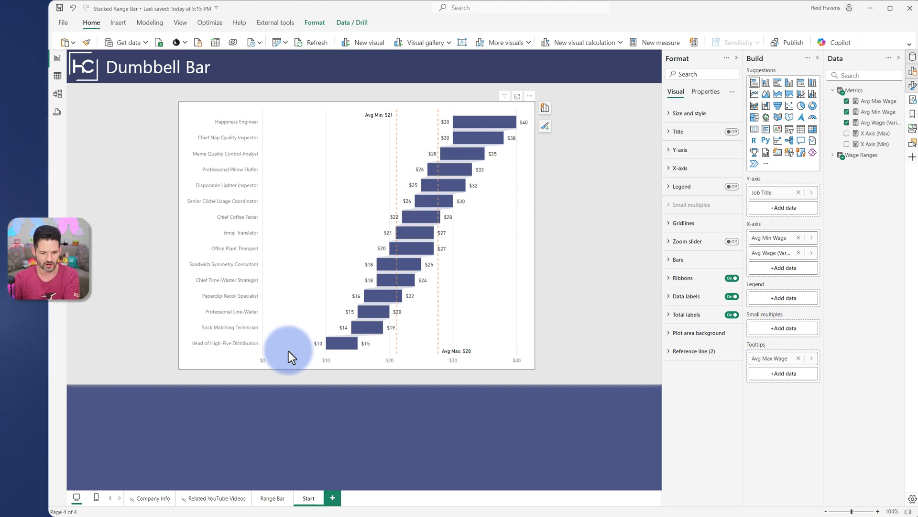
Step: Compare the Range Bar page with the Start page and select the Start chart
click(274, 503)
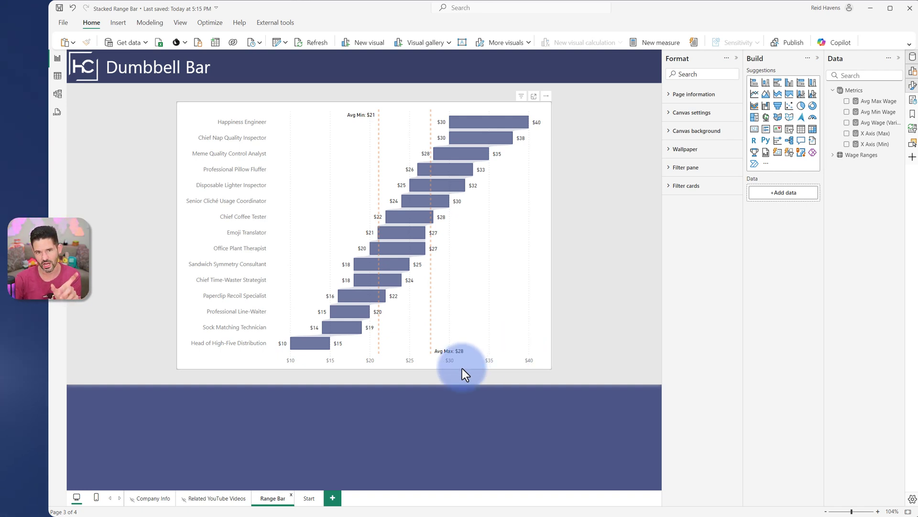
click(308, 498)
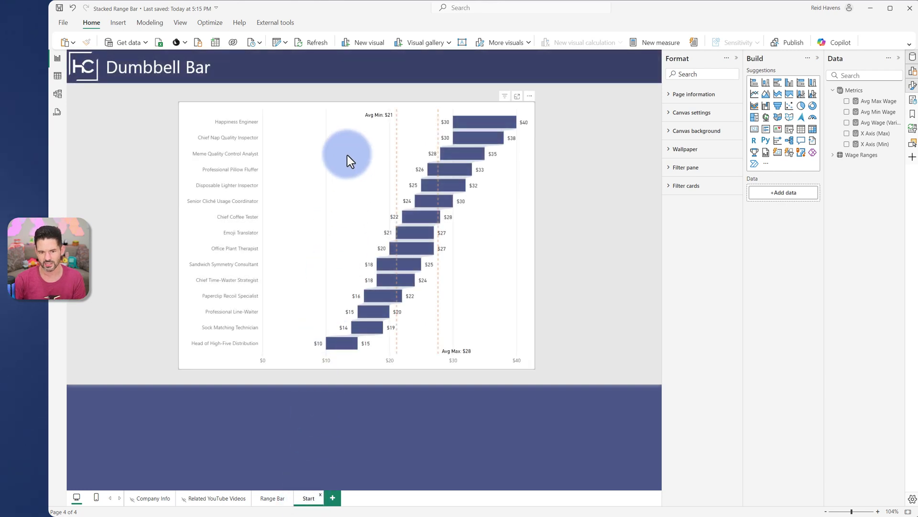
click(352, 109)
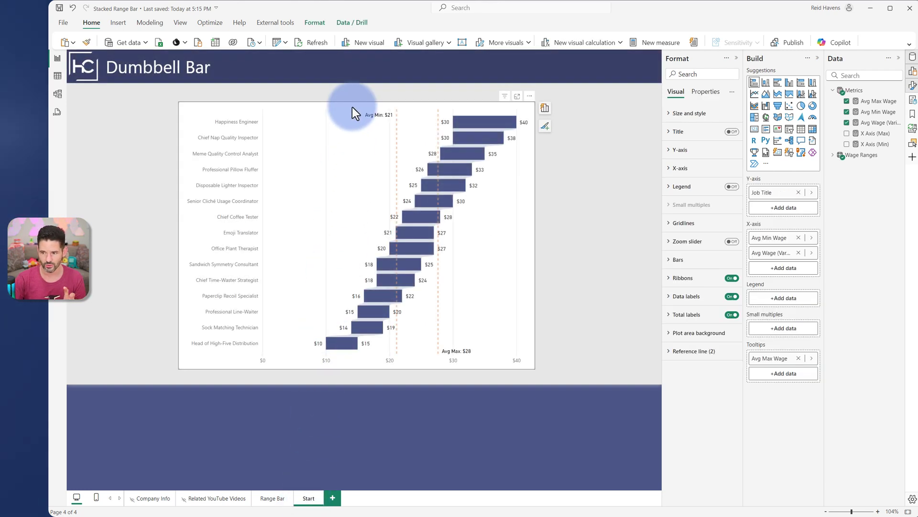
Step: Review the X Axis (Min) formula's MINX expression, 0.75 multiplier and comment line
click(874, 143)
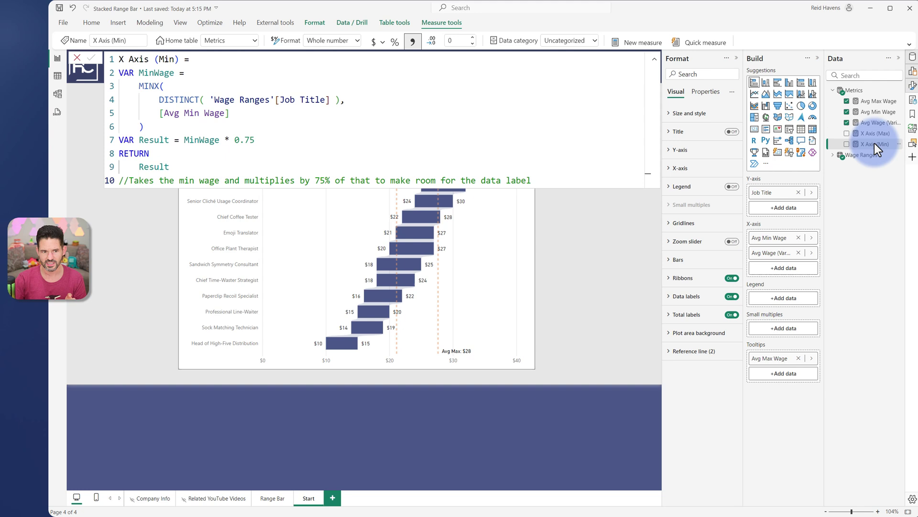
drag(140, 85, 159, 130)
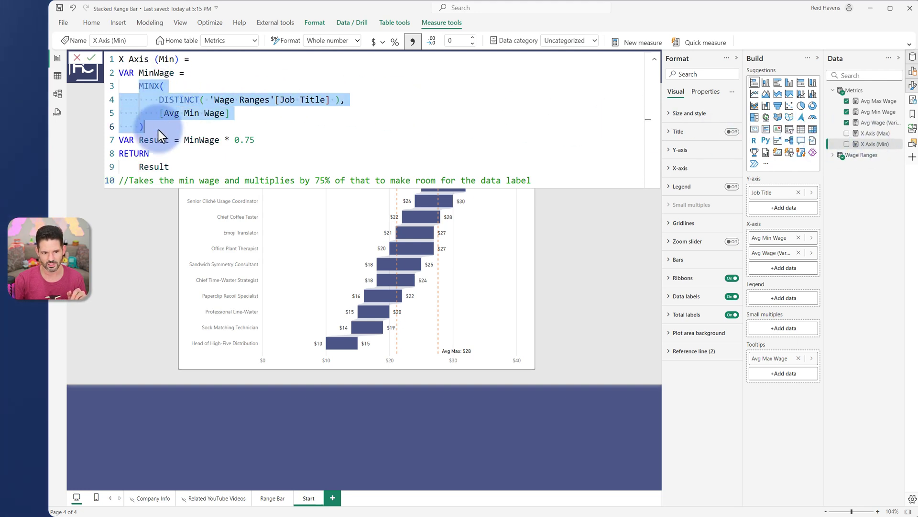
click(159, 130)
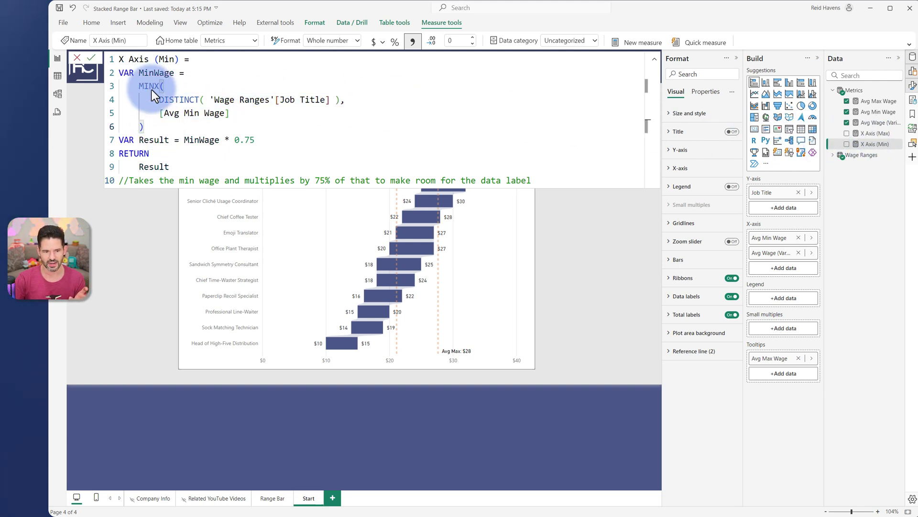
mouse_move(220, 142)
mouse_down()
mouse_move(269, 138)
mouse_move(222, 140)
mouse_up()
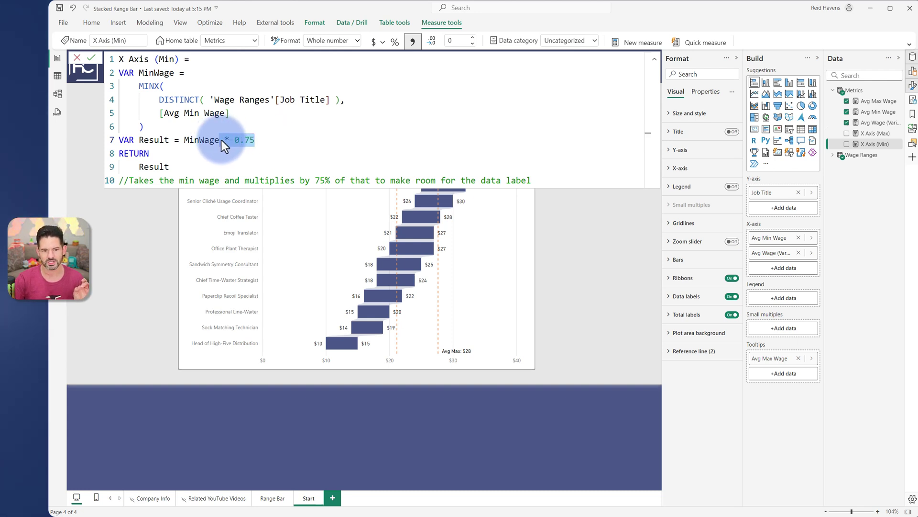
triple_click(201, 181)
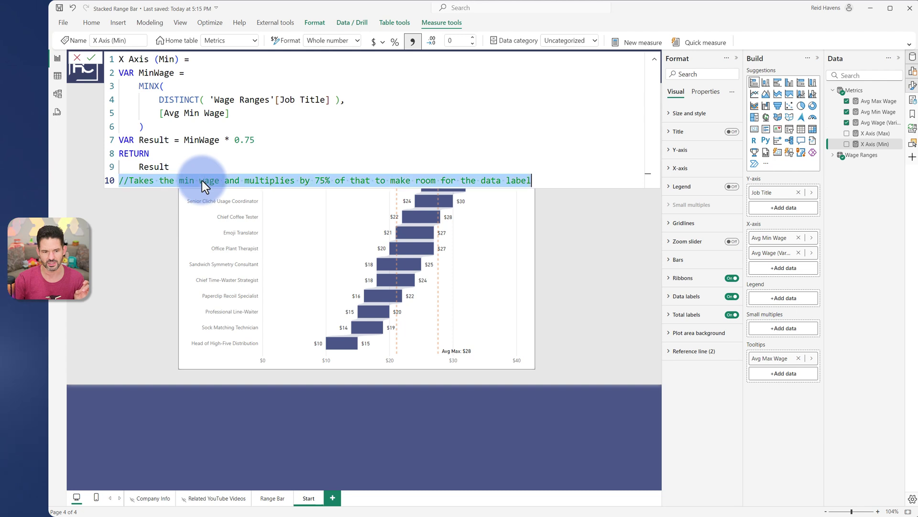
Step: On the Range Bar page, remove and then restore the * 0.75 multiplier in X Axis (Min)
click(277, 495)
click(697, 242)
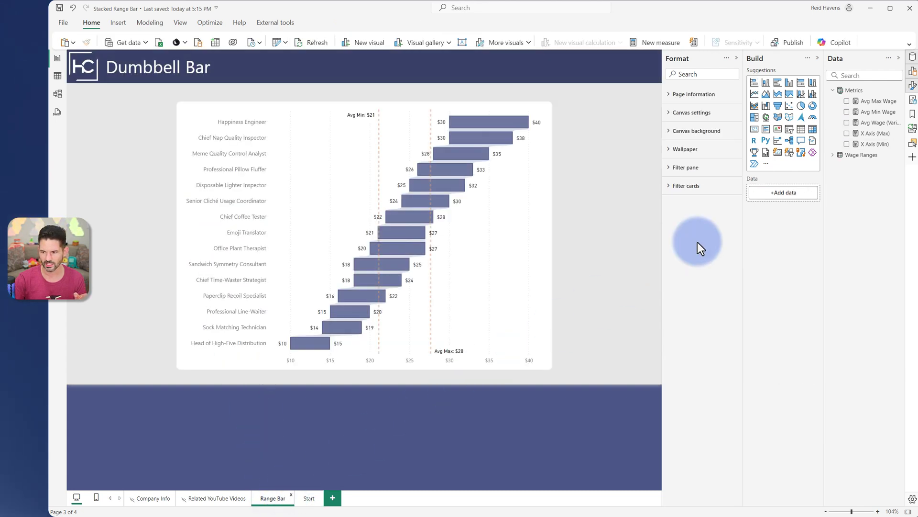
click(864, 142)
drag(219, 139, 261, 139)
key(BackSpace)
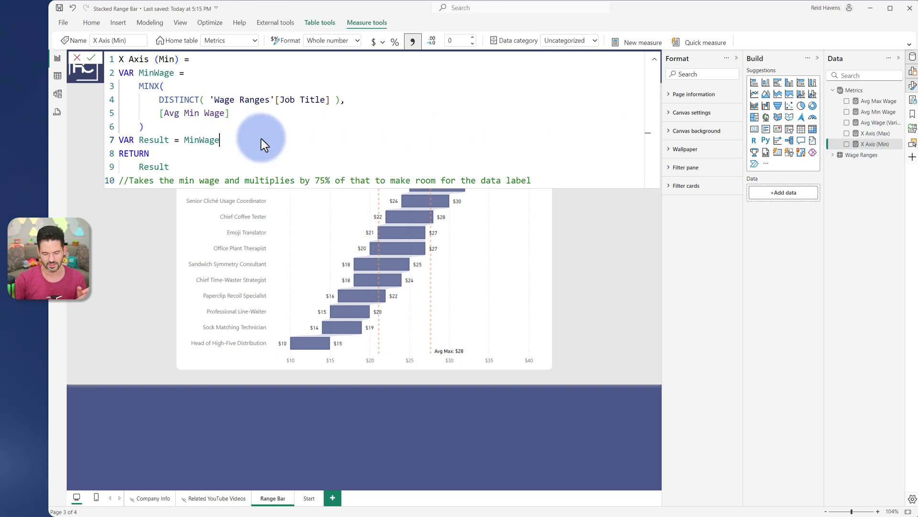
click(90, 59)
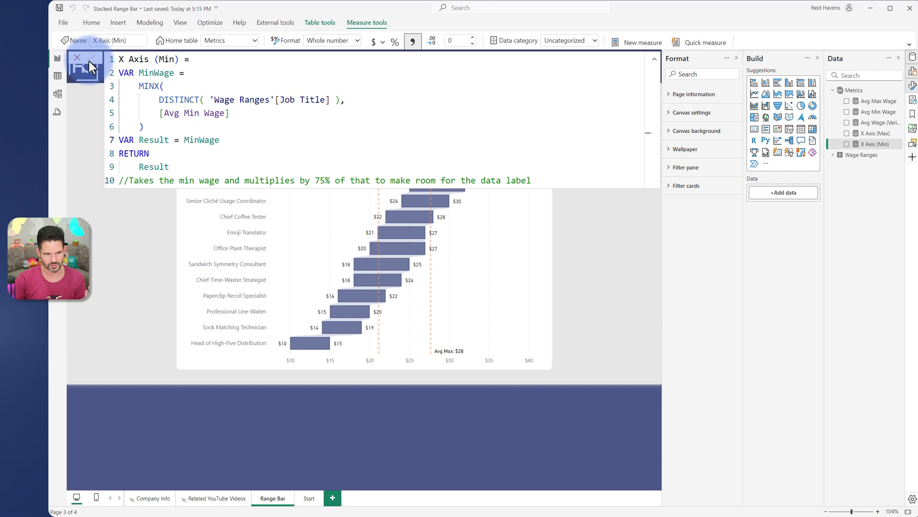
click(229, 141)
text(* 0.75)
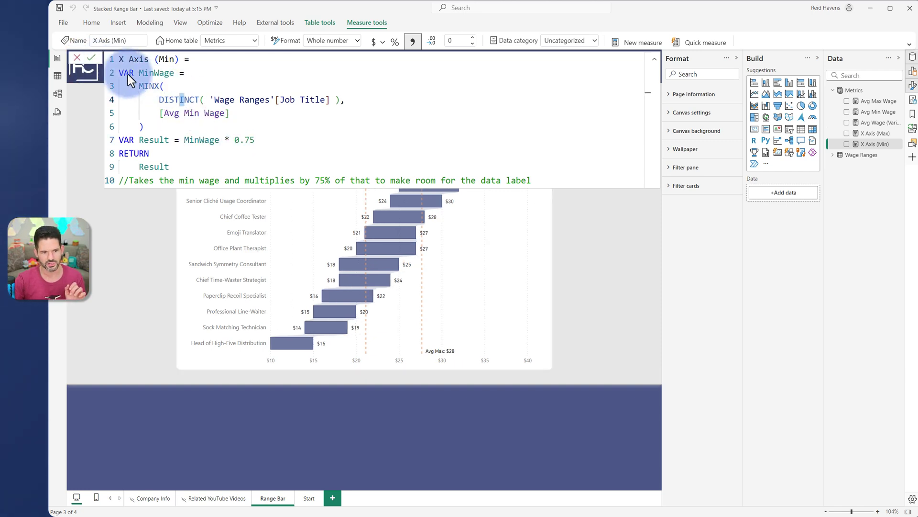
click(91, 59)
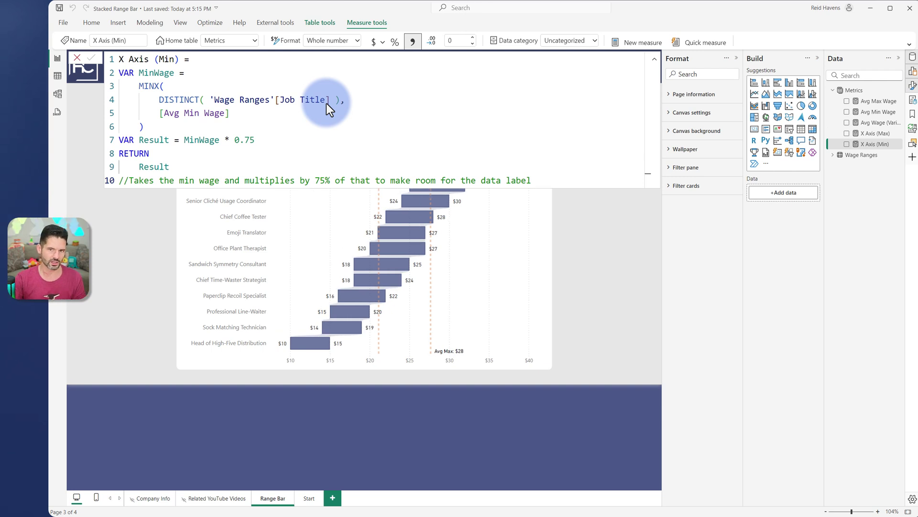
Step: Try a 0.80 multiplier in X Axis (Min), then close the formula bar
double_click(247, 139)
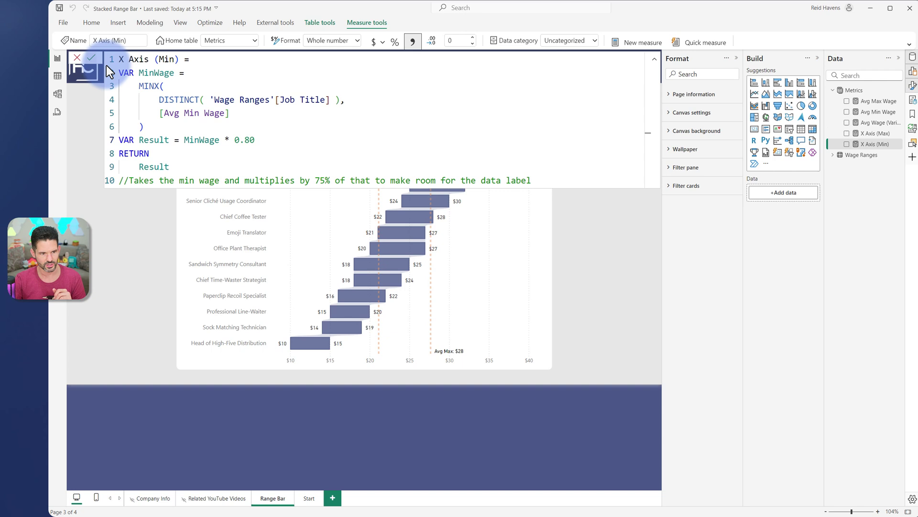
click(89, 58)
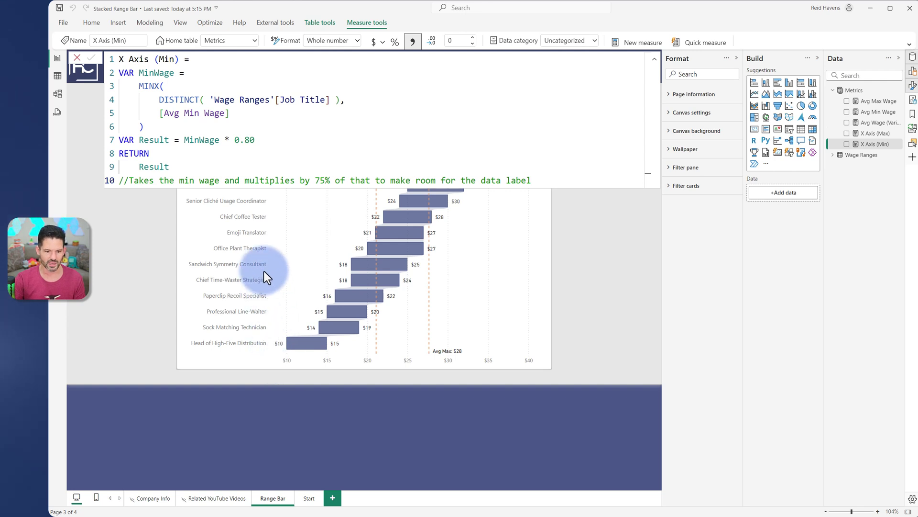
double_click(248, 140)
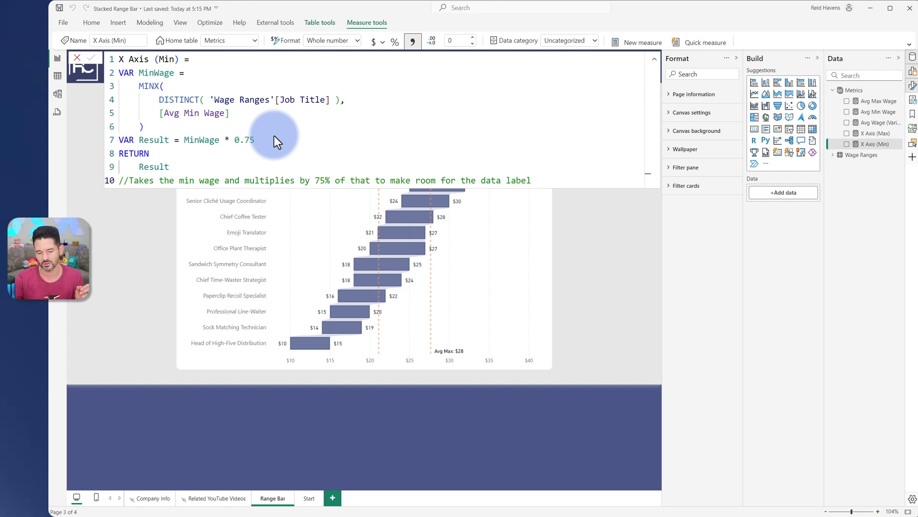
click(652, 59)
Step: Review the X Axis (Max) measure: the largest job-title maximum wage times 1.05
click(458, 108)
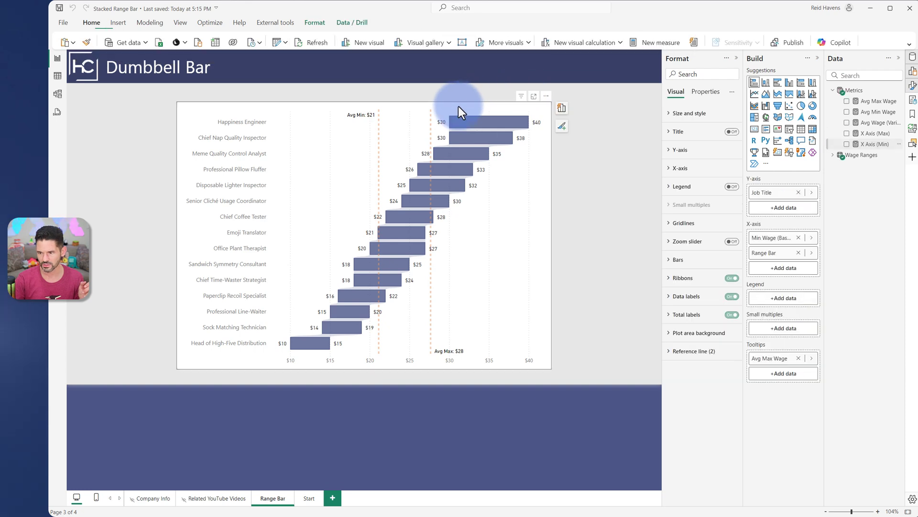
click(874, 134)
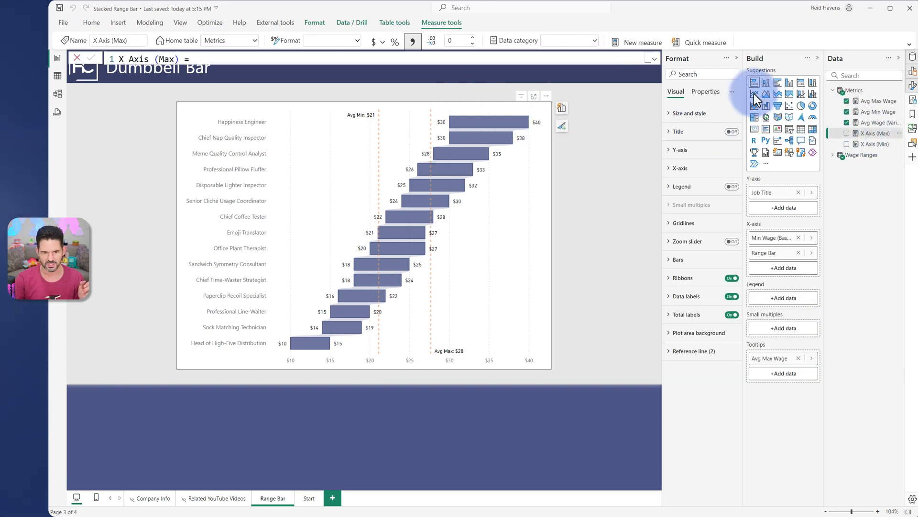
click(654, 58)
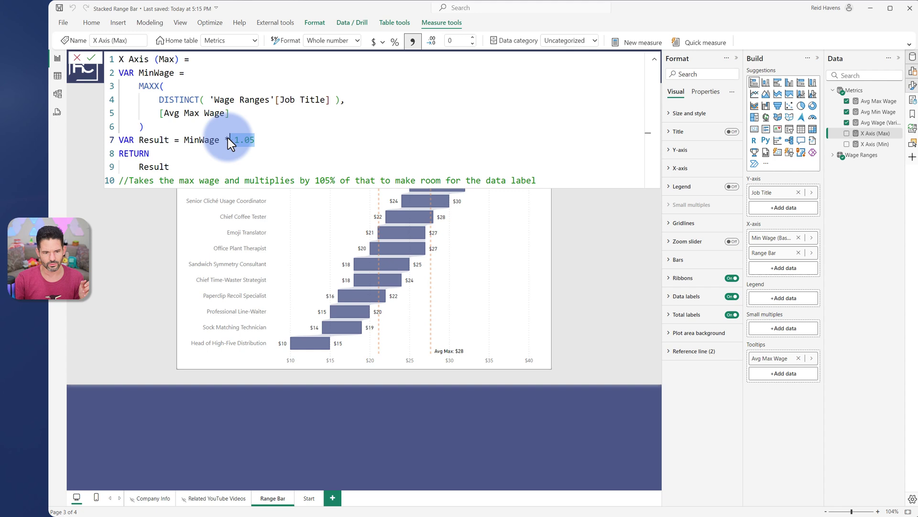
click(335, 139)
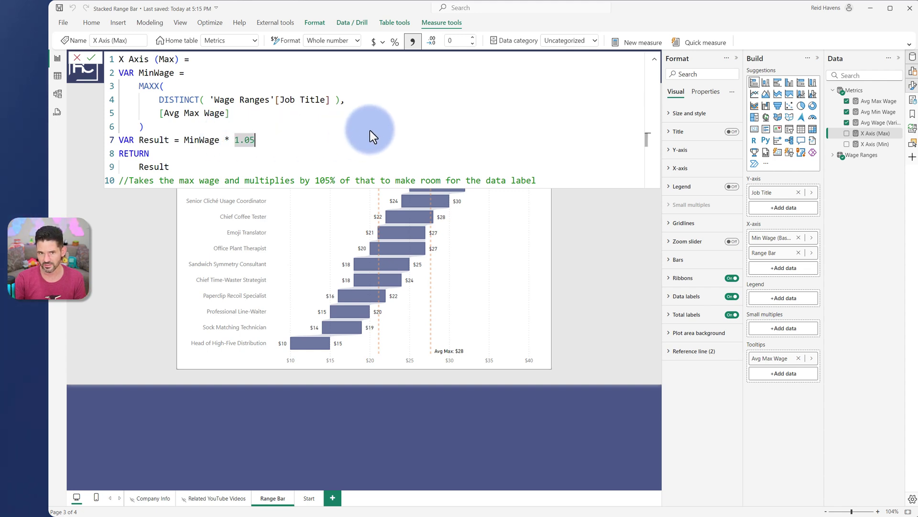
click(654, 60)
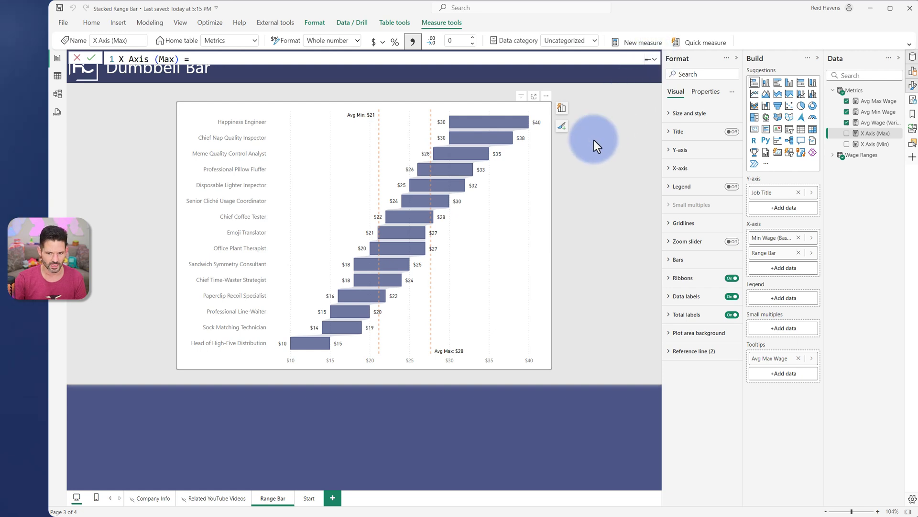
Step: On the Start page chart, base the x-axis minimum on the X Axis (Min) measure
click(310, 498)
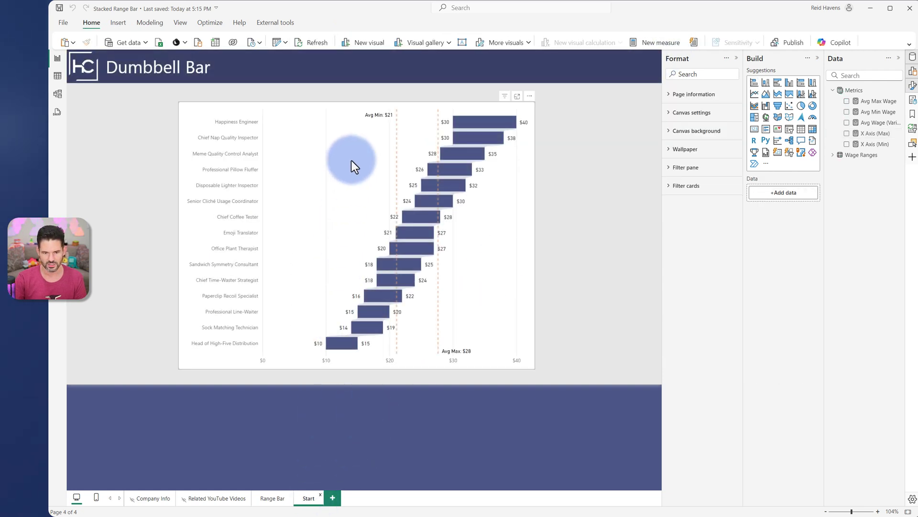
click(357, 108)
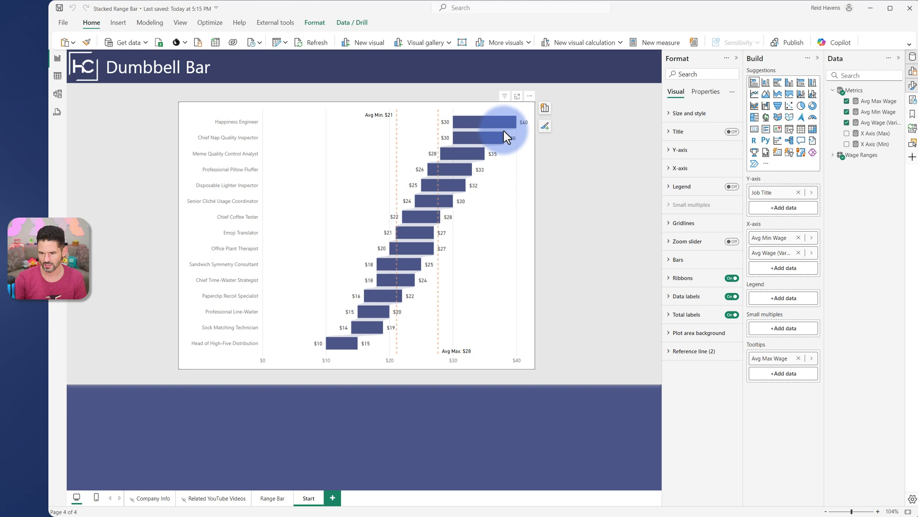
click(694, 165)
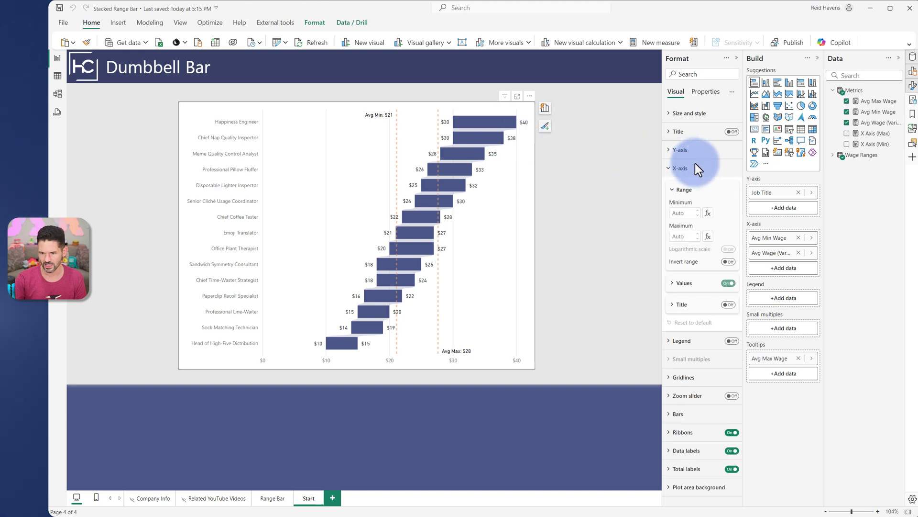
click(707, 212)
click(365, 203)
click(293, 235)
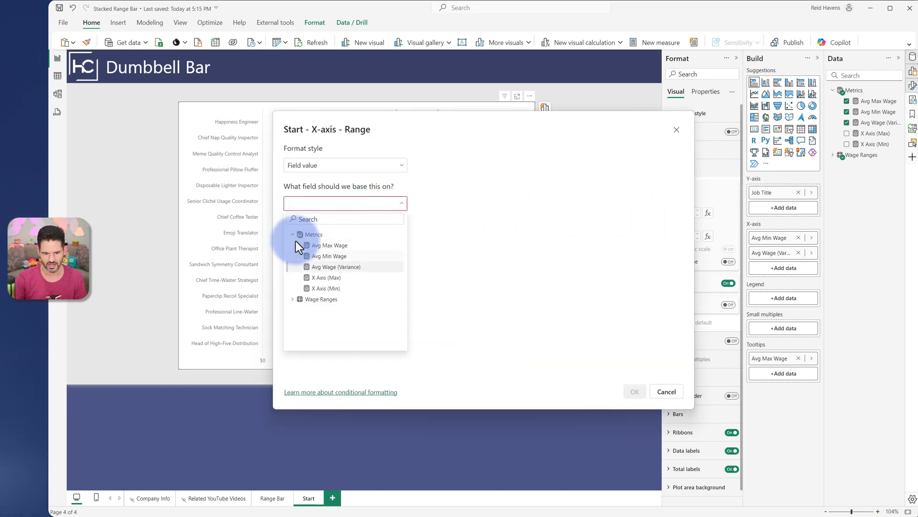
click(322, 288)
click(633, 392)
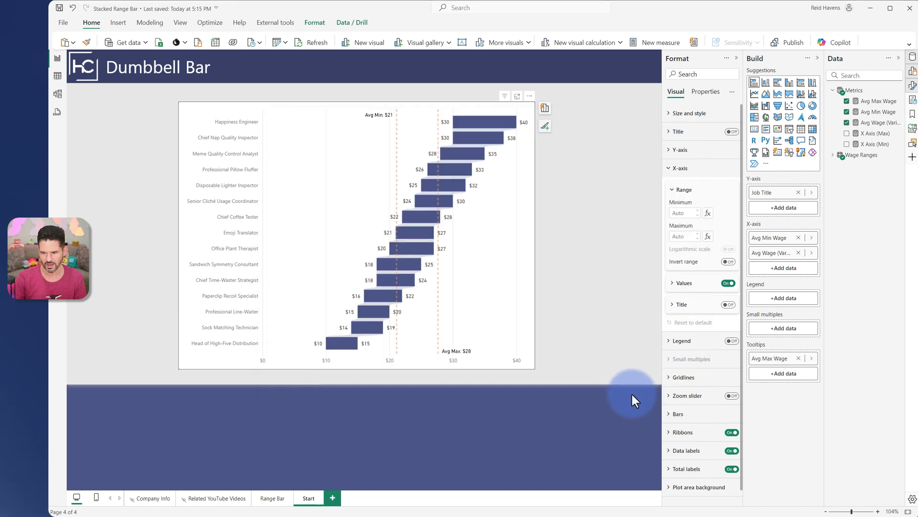
Step: Base the x-axis maximum on the X Axis (Max) measure
click(707, 237)
click(306, 205)
click(292, 235)
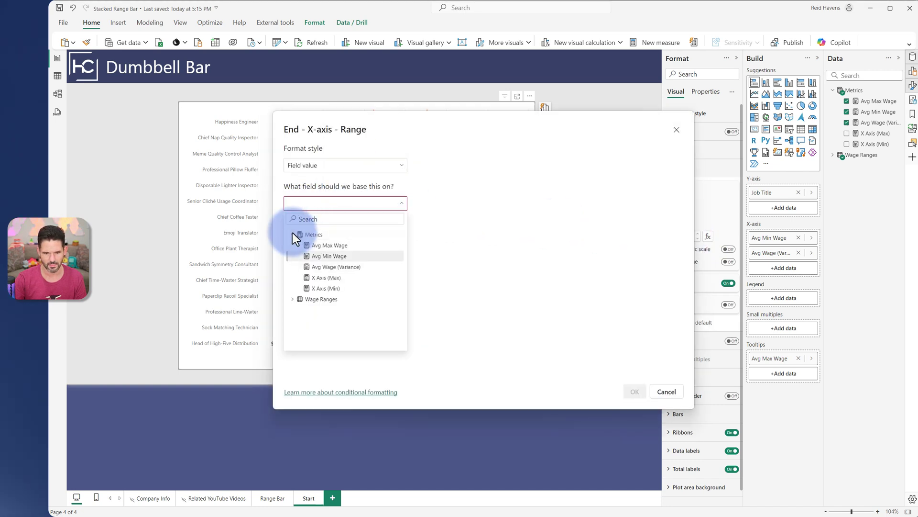
click(318, 278)
click(634, 391)
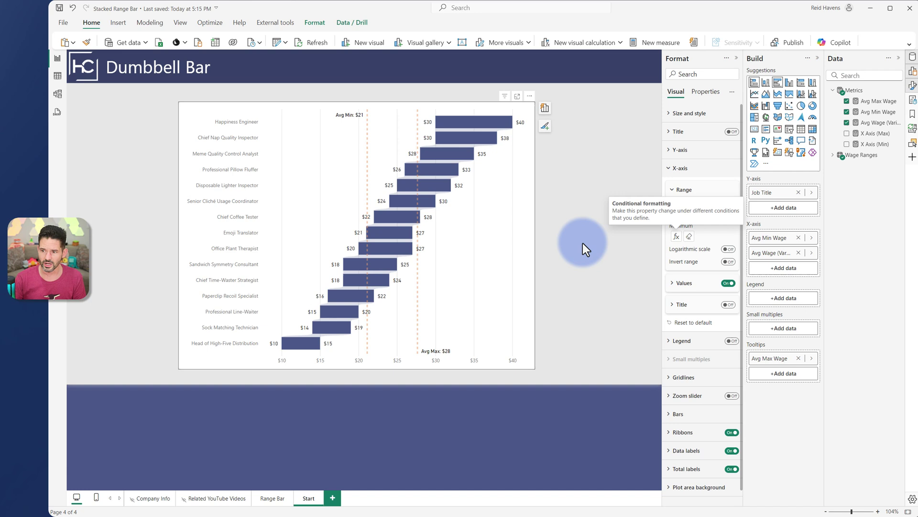
Step: Widen the Data pane and view the Range Bar page's dumbbell wage chart
drag(825, 56, 782, 54)
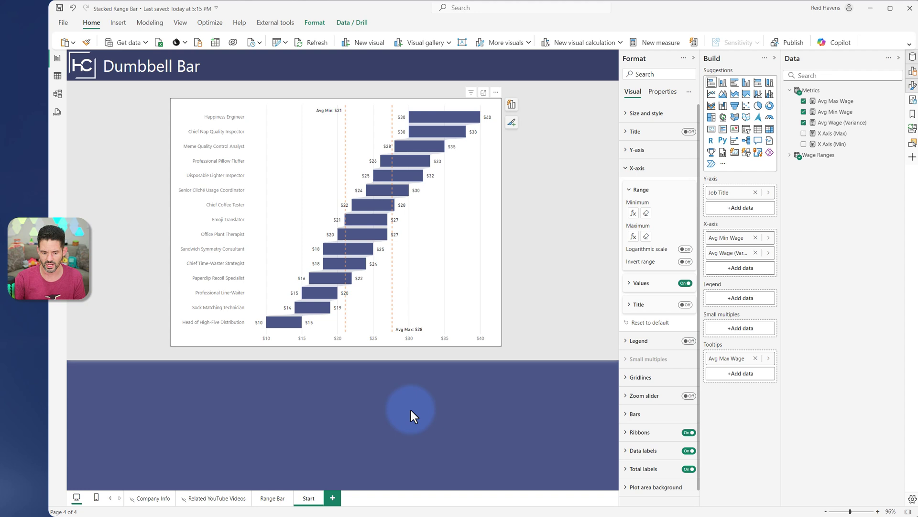
click(271, 498)
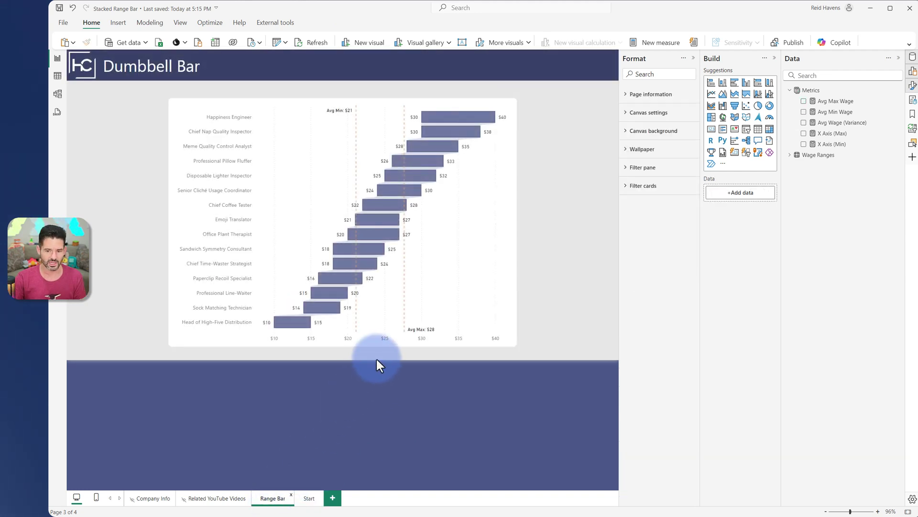
click(405, 117)
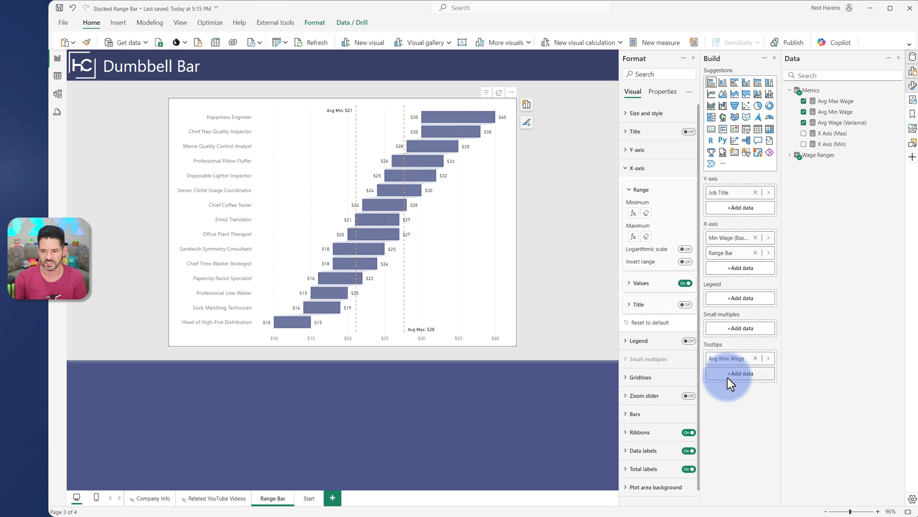
click(559, 249)
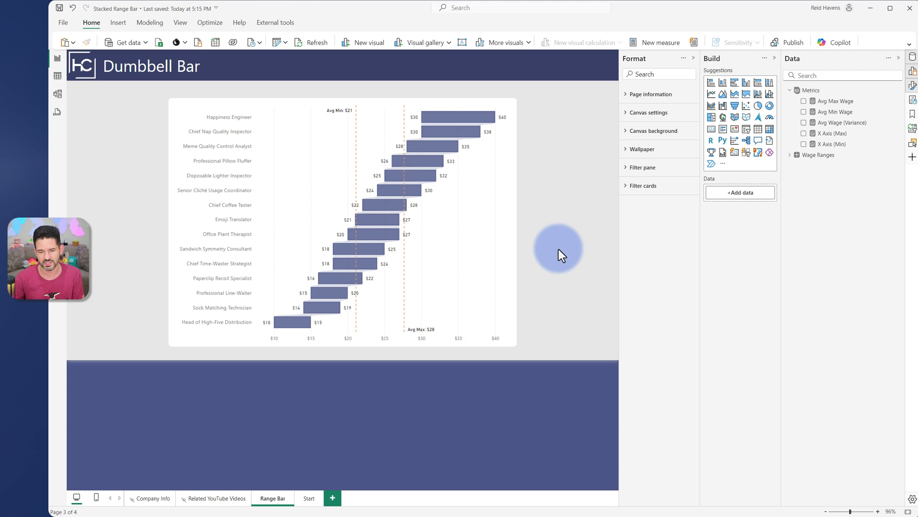
Step: Inspect the Range Bar series' 20% transparency and border, then collapse the Format pane
click(340, 100)
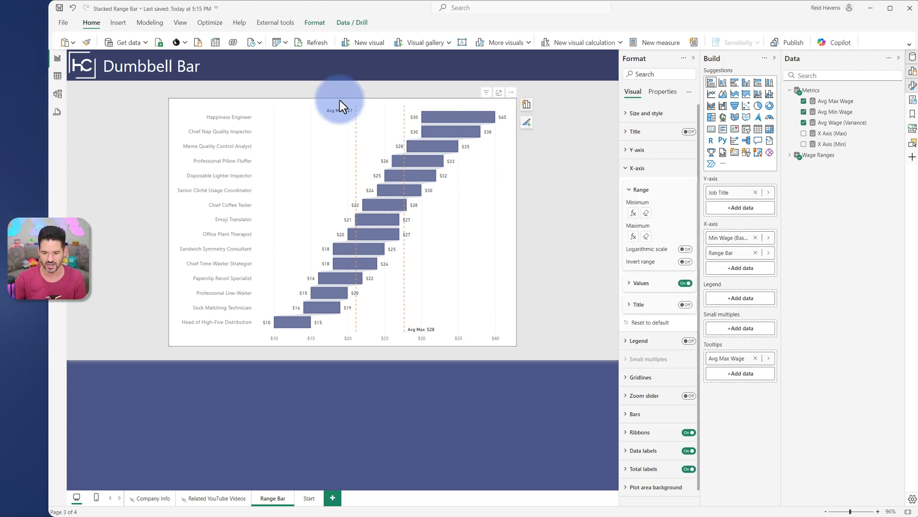
click(636, 168)
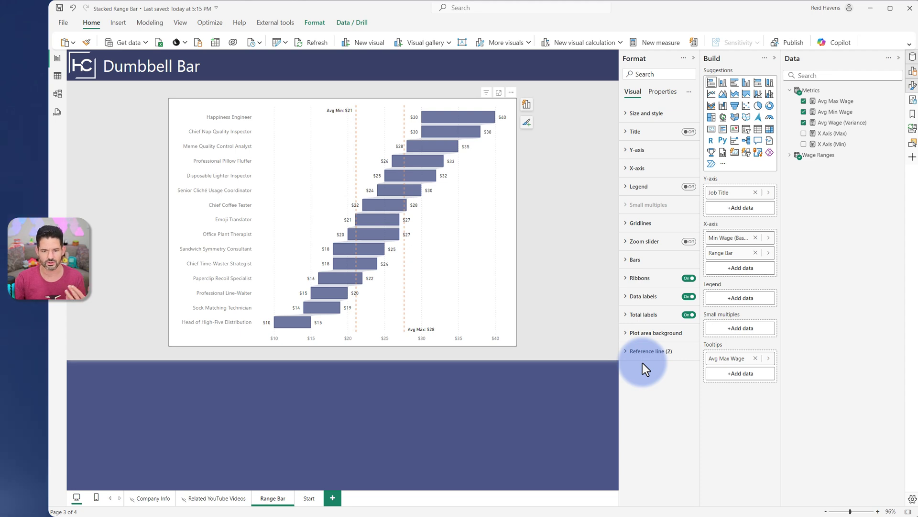
click(635, 260)
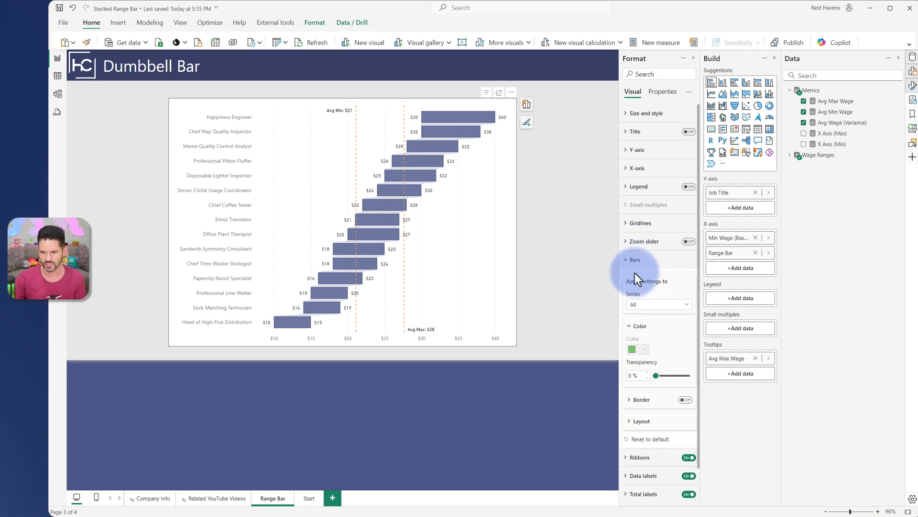
click(658, 305)
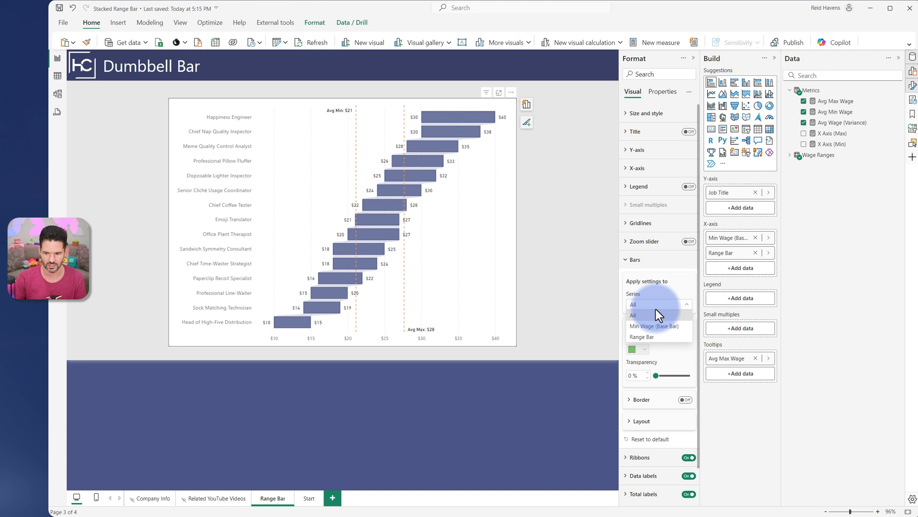
click(644, 327)
click(643, 304)
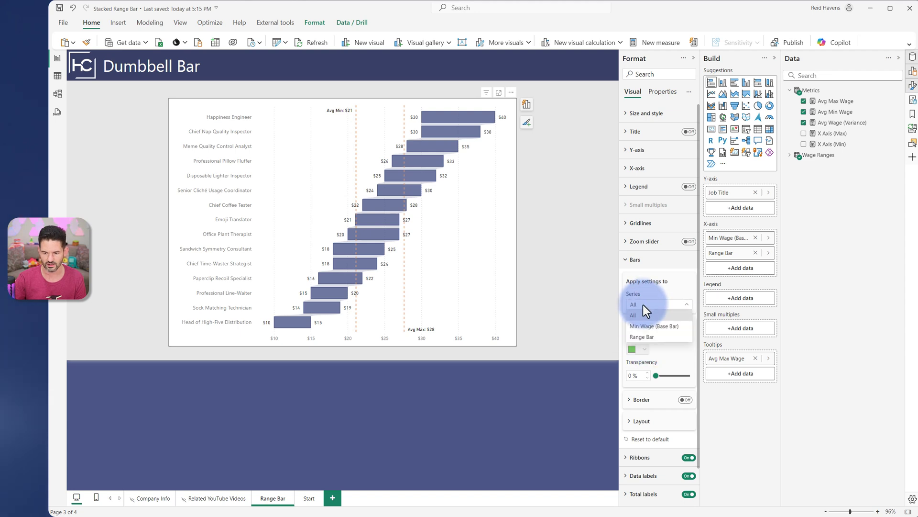
click(642, 333)
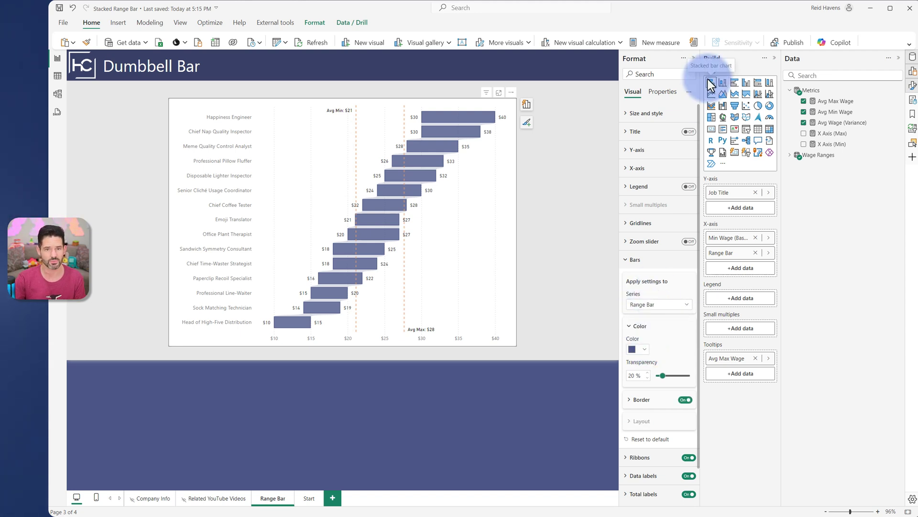
click(576, 133)
click(693, 59)
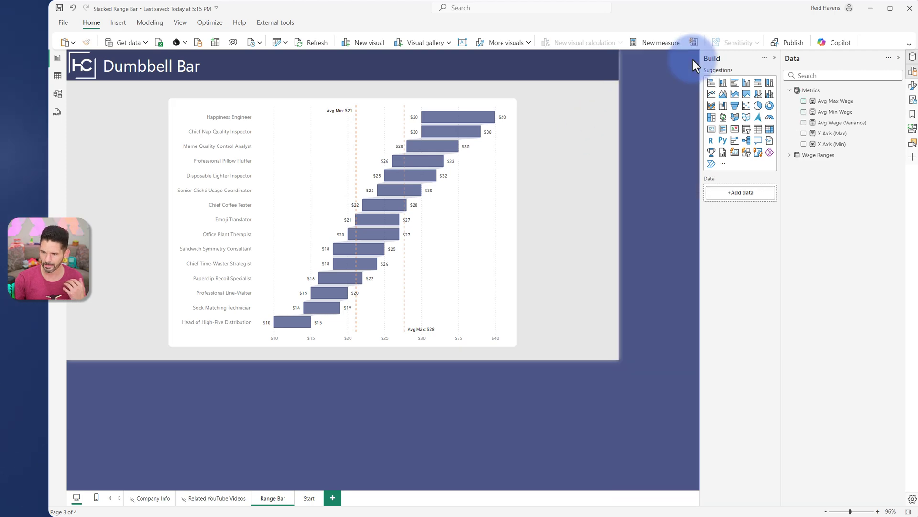
Step: Collapse the Build and Data panes so the dumbbell wage chart fills the canvas
click(774, 58)
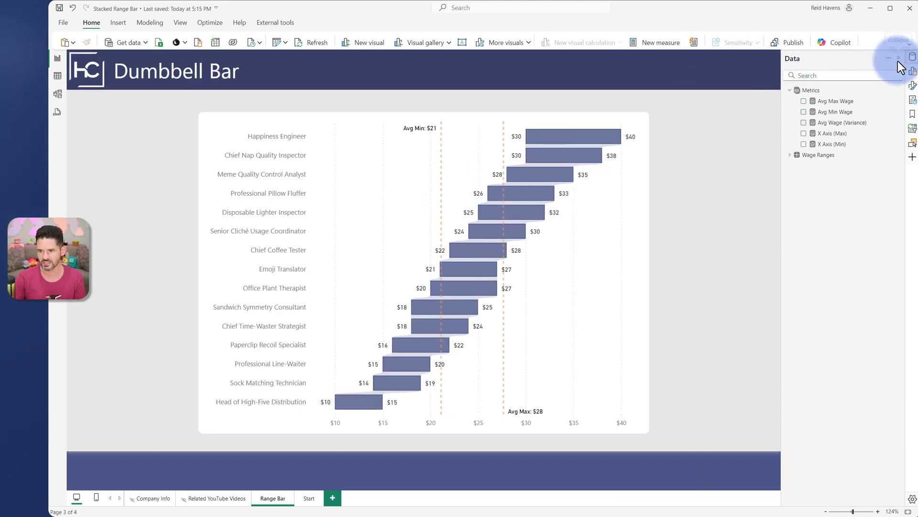
click(899, 58)
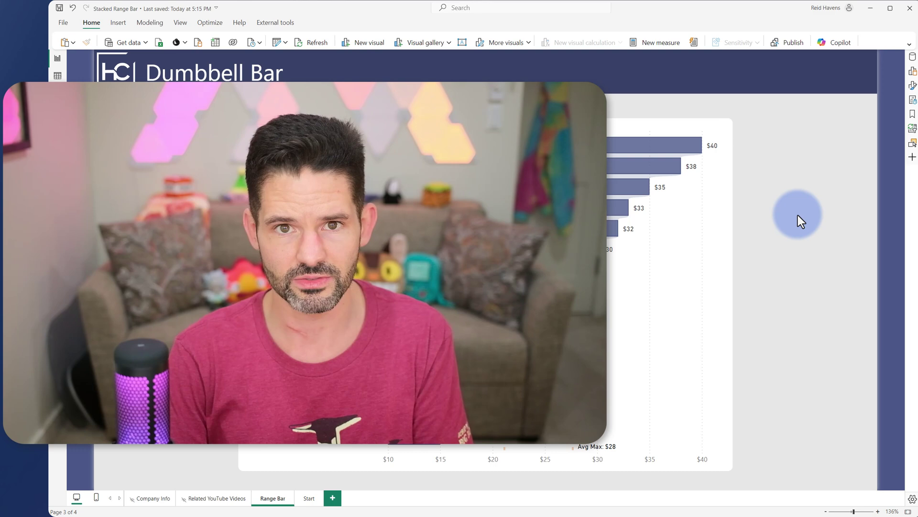